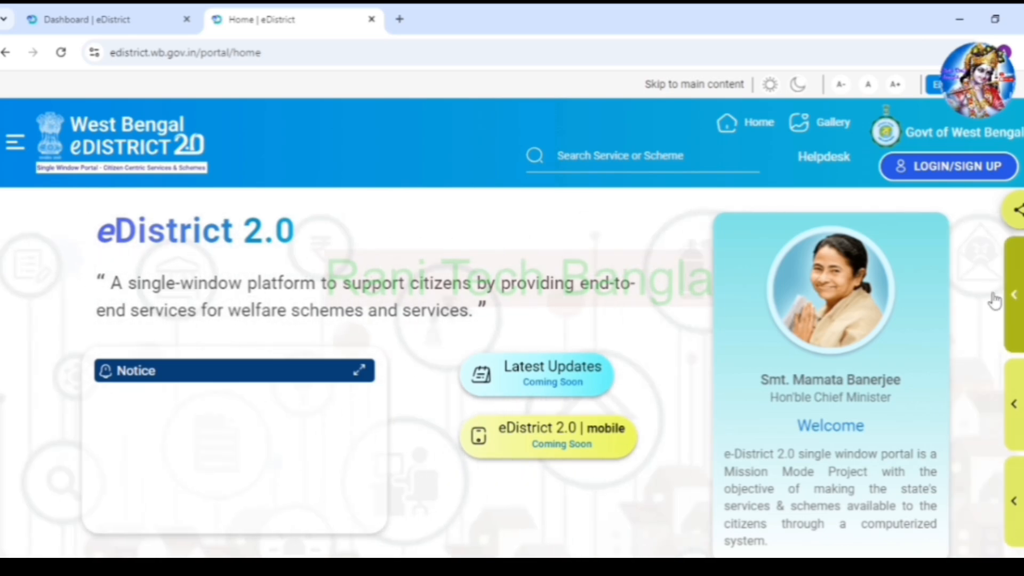
- Sign in via LOGIN/SIGN UP to reach the dashboard showing the approved Income Certificate application
left_click(938, 168)
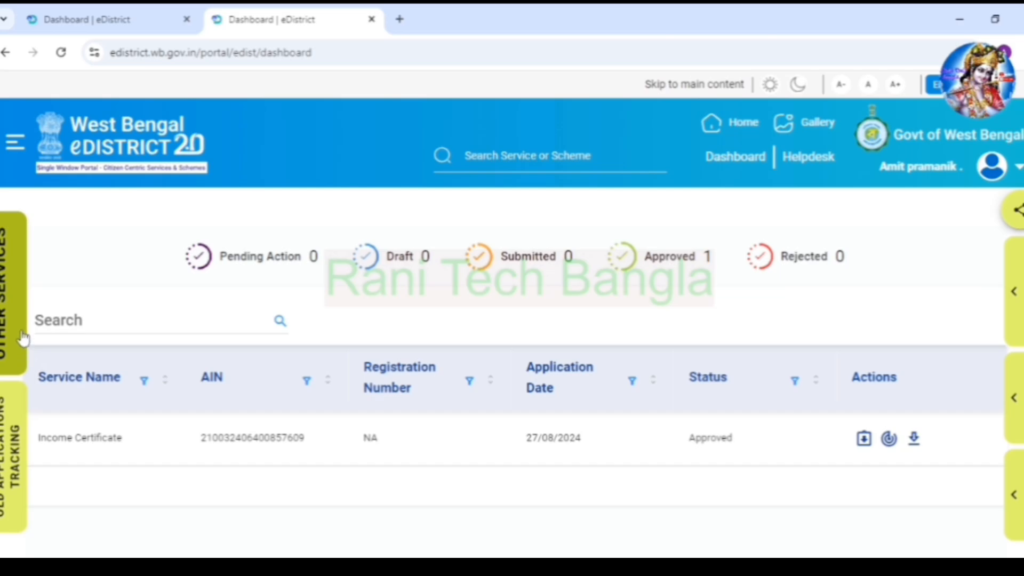
- Pick Income Certificate from the Certificates services list and accept its eligibility and document requirements
left_click(12, 150)
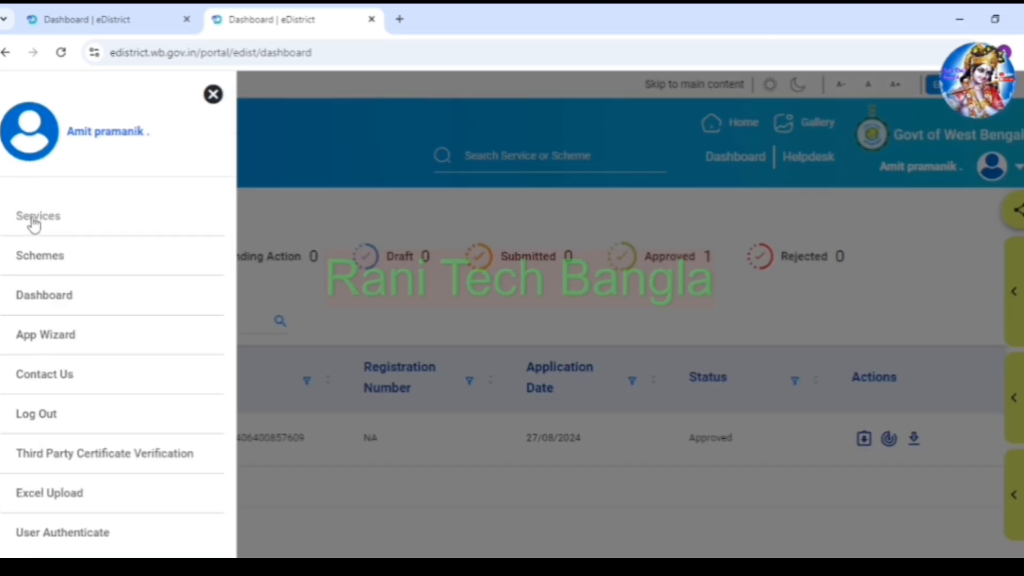
left_click(36, 222)
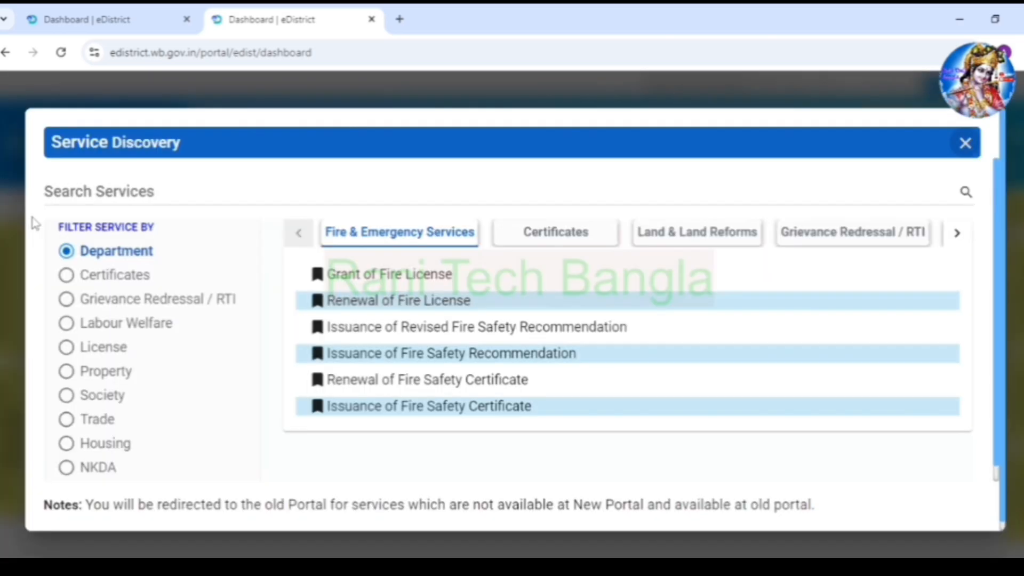
left_click(65, 276)
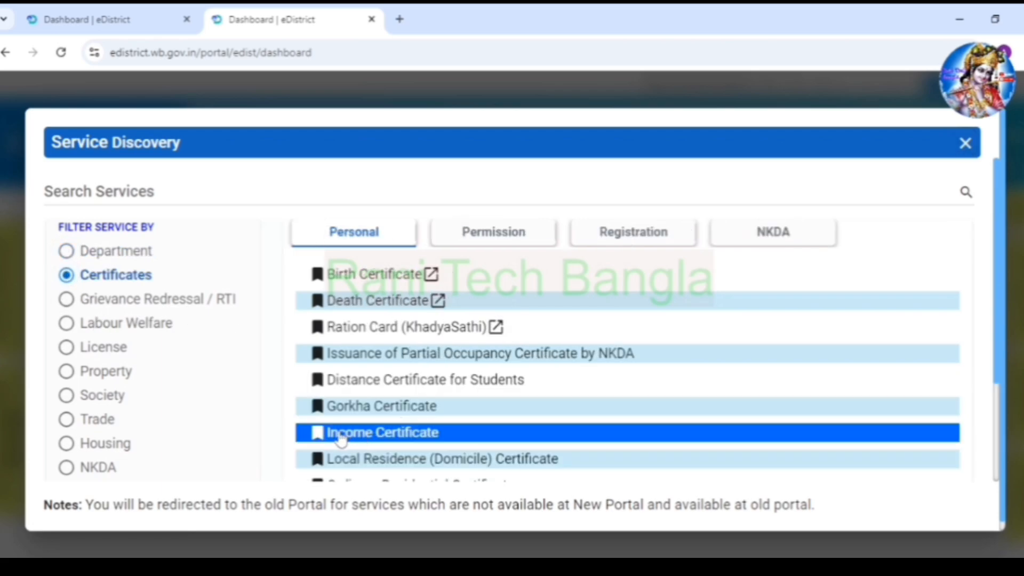
left_click(376, 438)
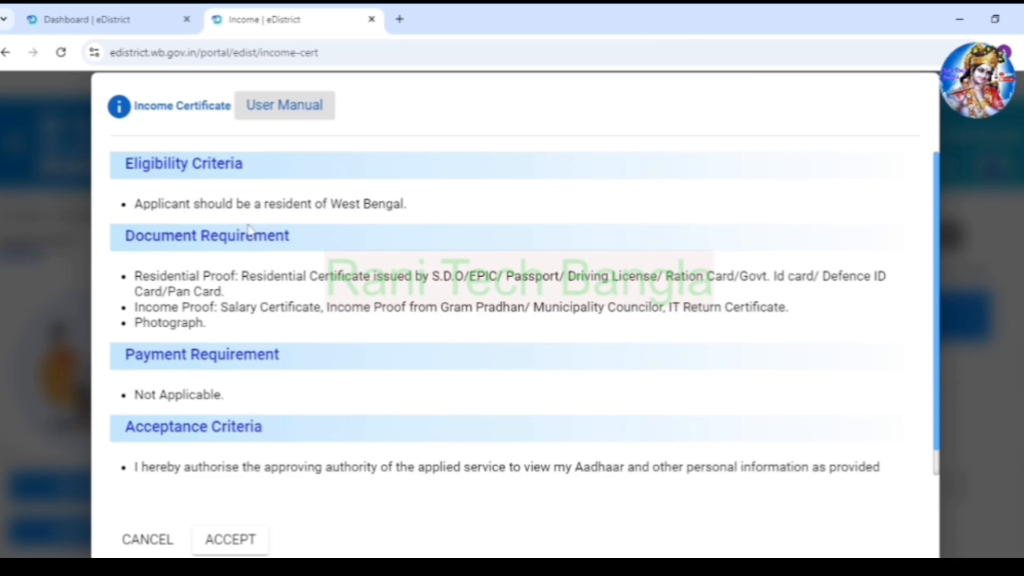
scroll(319, 445, "down", 1)
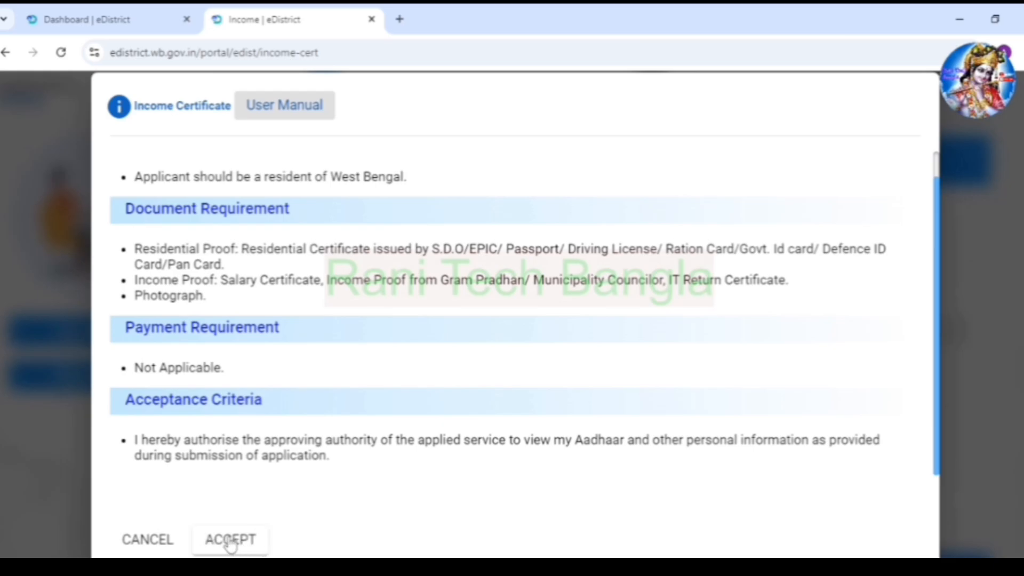
left_click(230, 541)
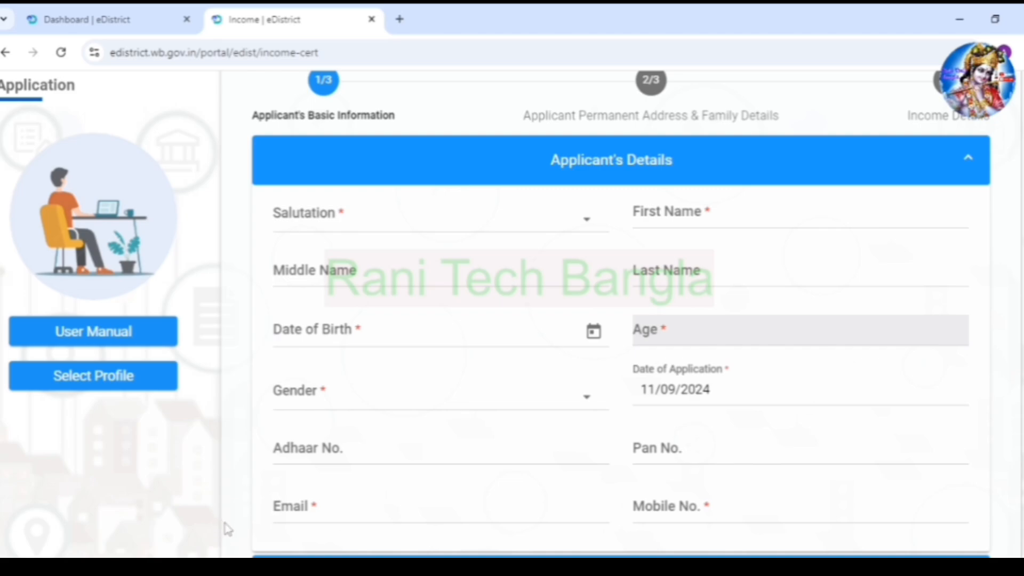
- Fill the applicant's details with salutation Mr. and the present address, including block/municipality
left_click(360, 222)
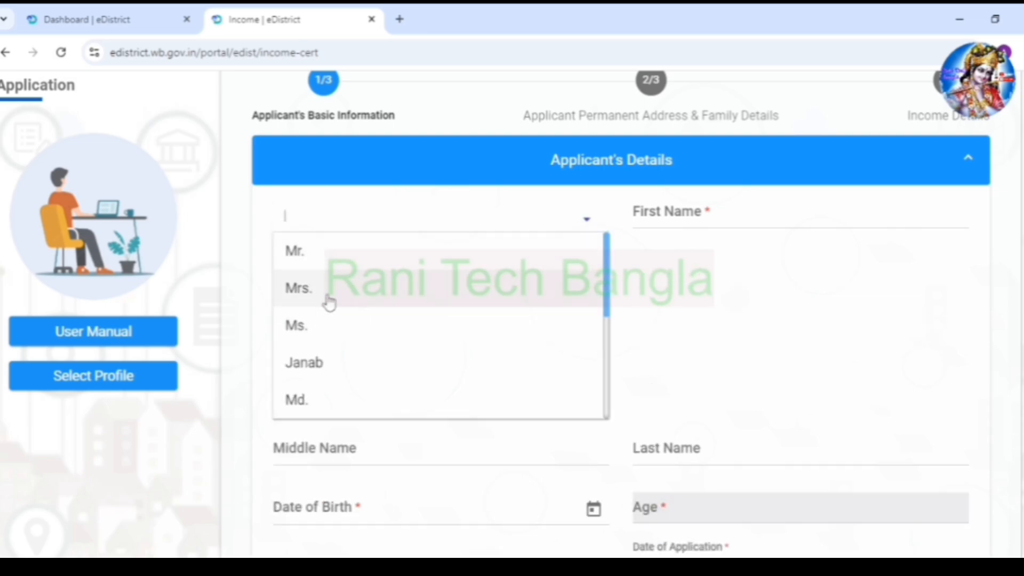
left_click(335, 261)
left_click(666, 214)
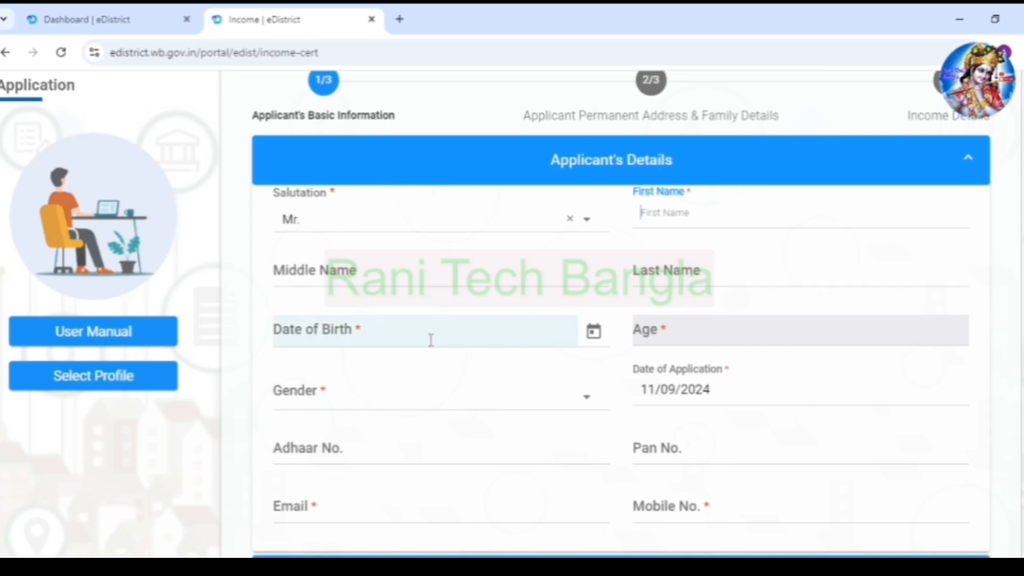
scroll(442, 374, "down", 2)
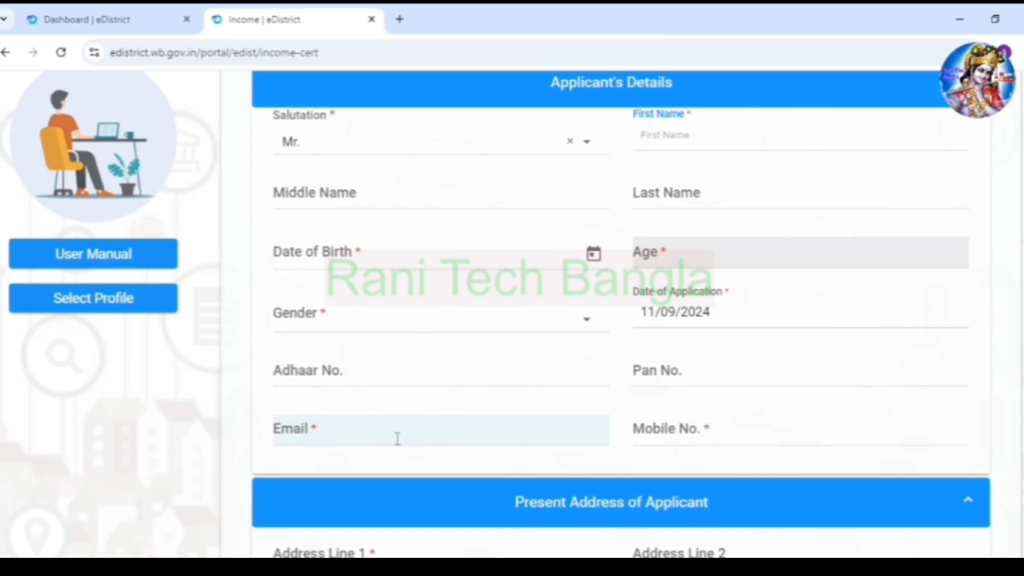
scroll(494, 438, "down", 4)
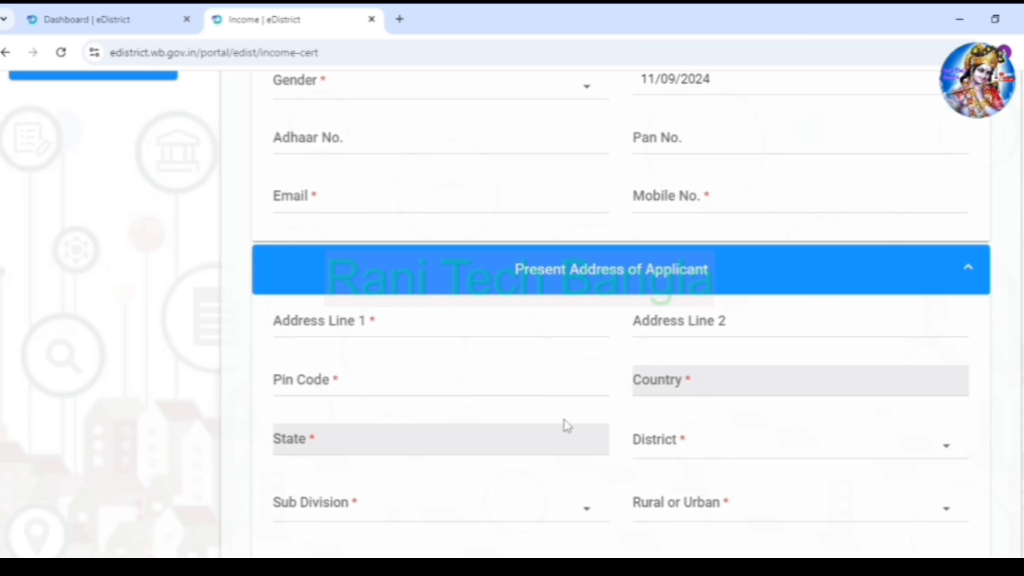
scroll(379, 368, "down", 1)
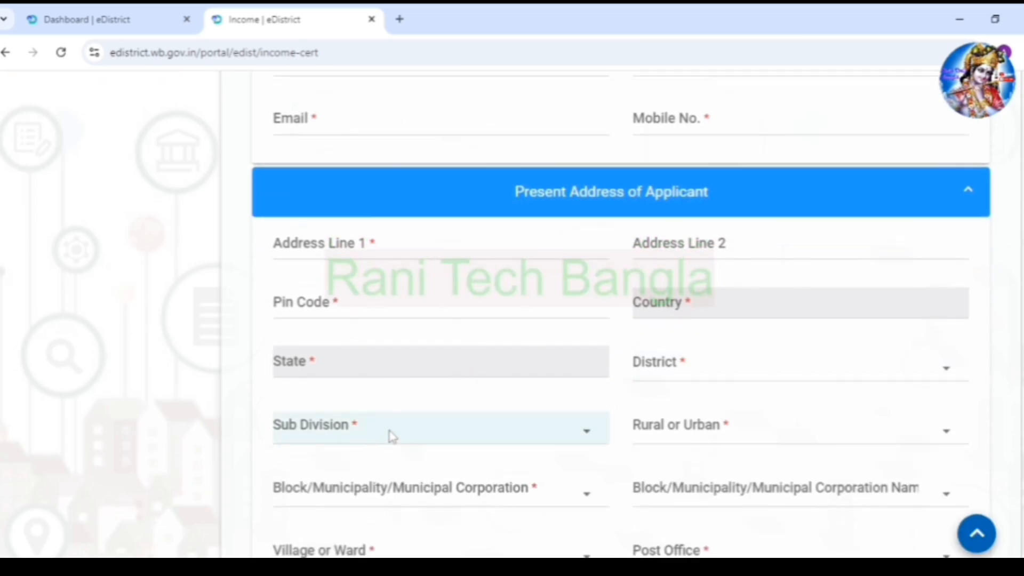
scroll(541, 448, "down", 2)
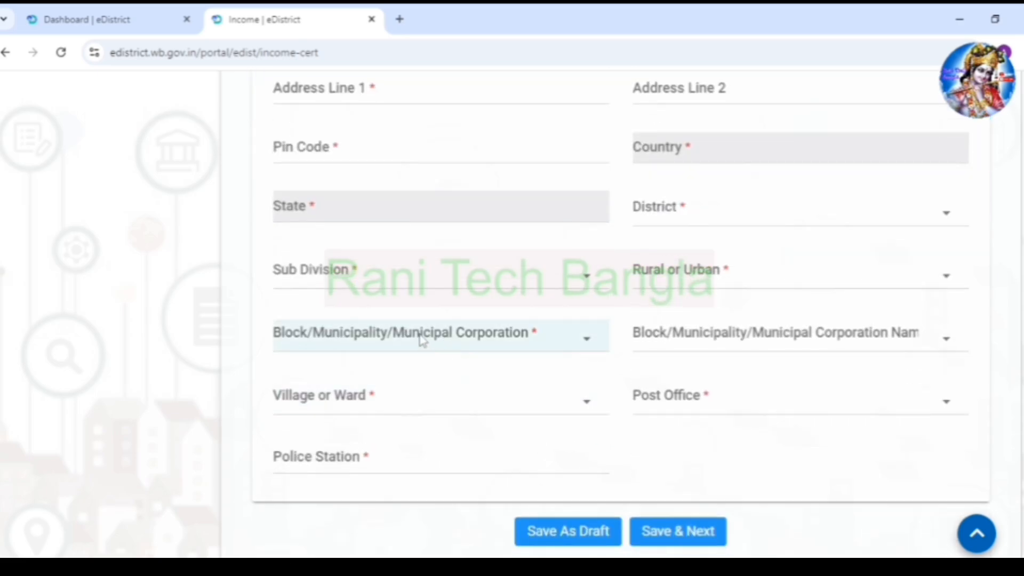
left_click(786, 341)
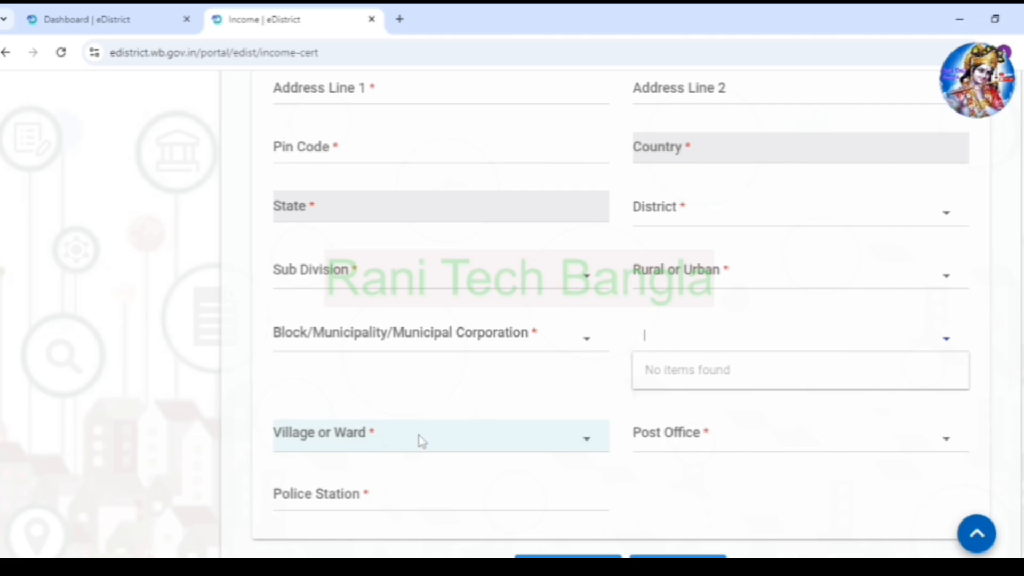
scroll(533, 405, "down", 3)
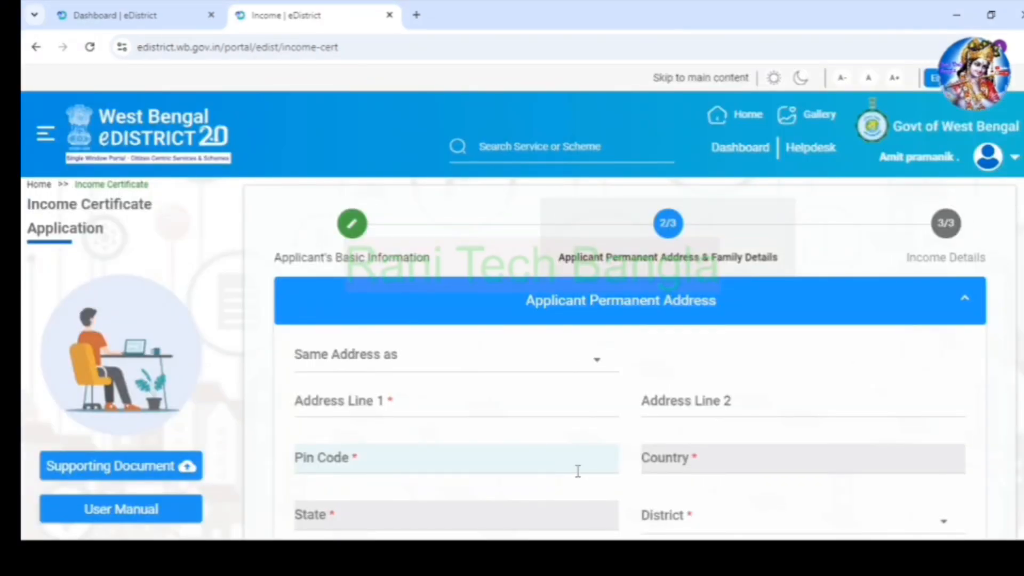
- Set the permanent address to be the same as the Present Address
scroll(480, 400, "down", 1)
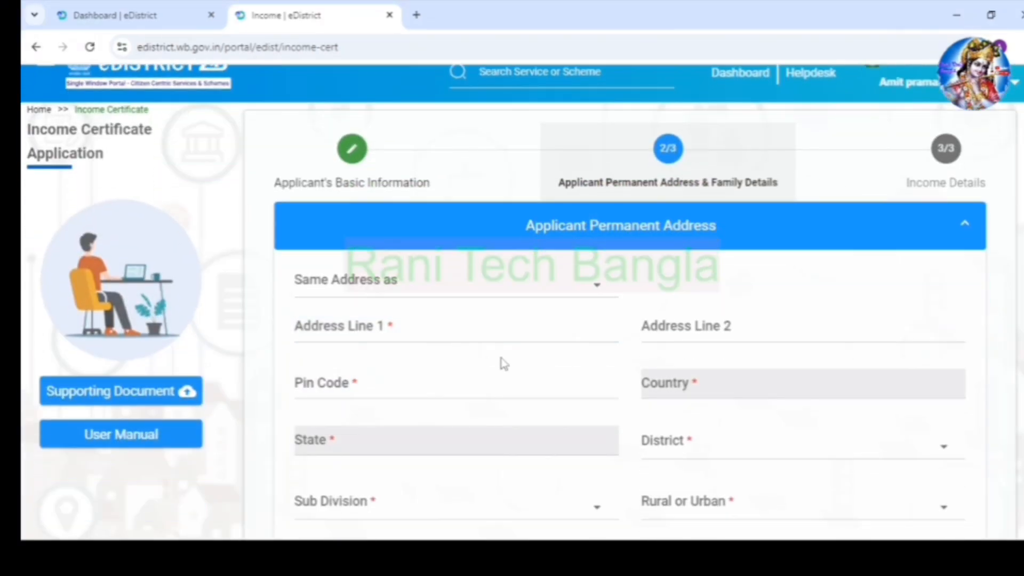
left_click(450, 287)
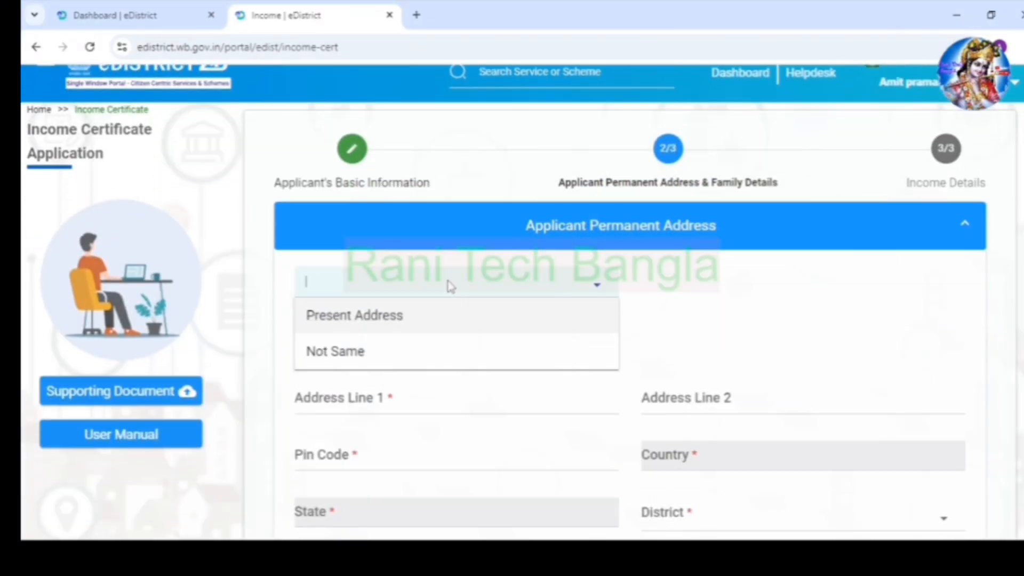
left_click(385, 330)
- Set Applicant is Minor/Student to YES
scroll(469, 352, "down", 2)
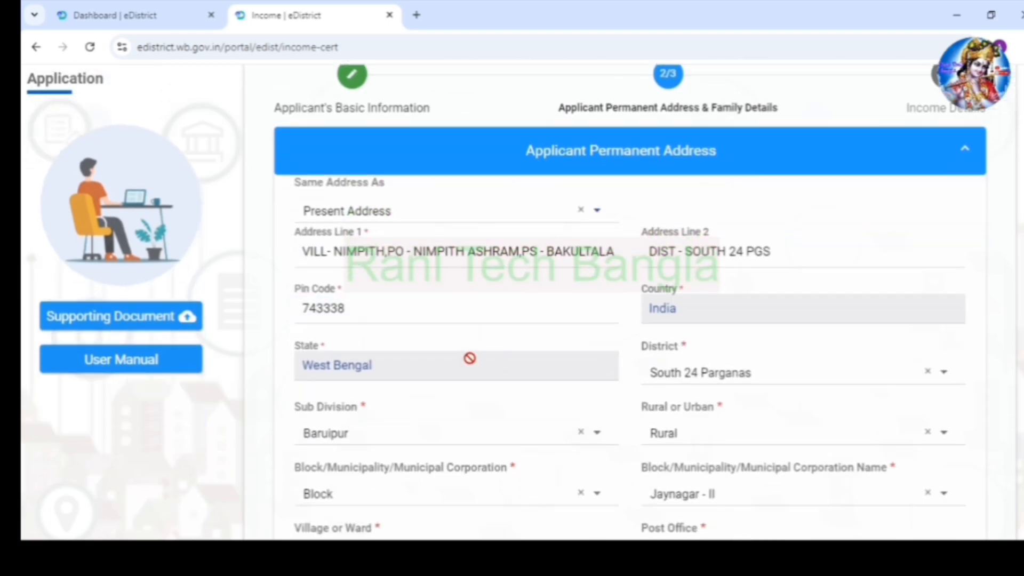
scroll(466, 322, "down", 5)
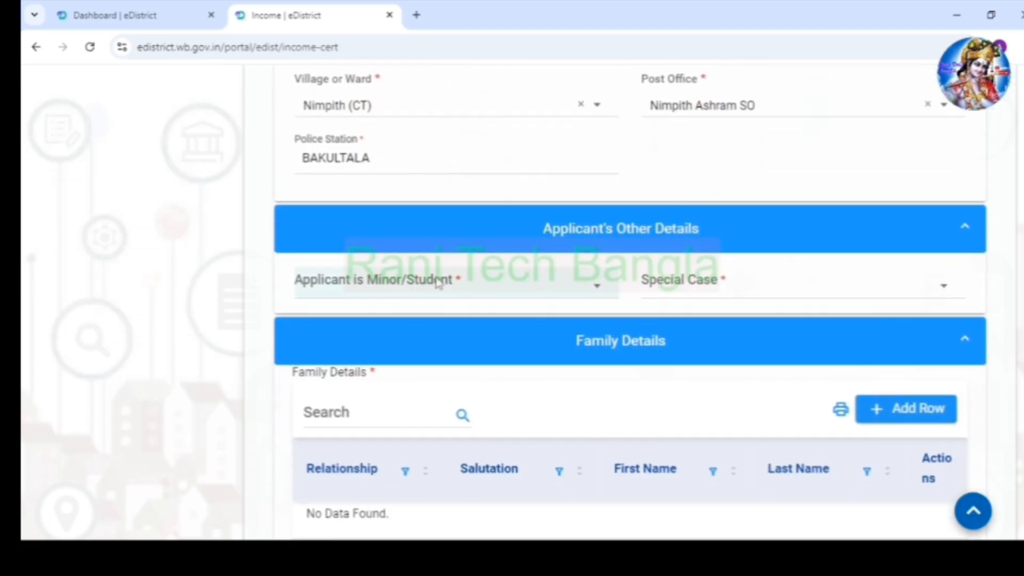
scroll(423, 202, "down", 1)
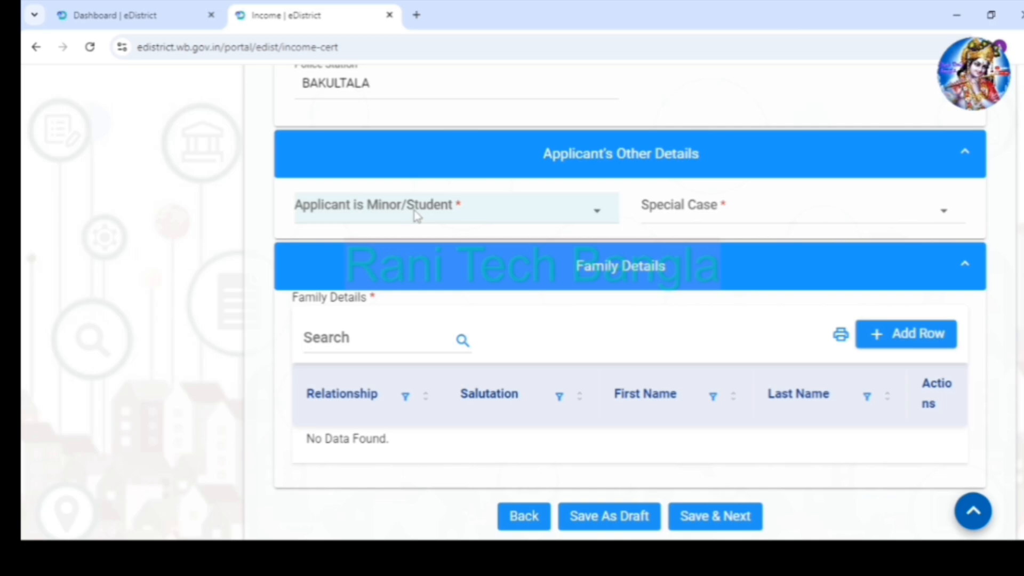
left_click(416, 215)
left_click(371, 248)
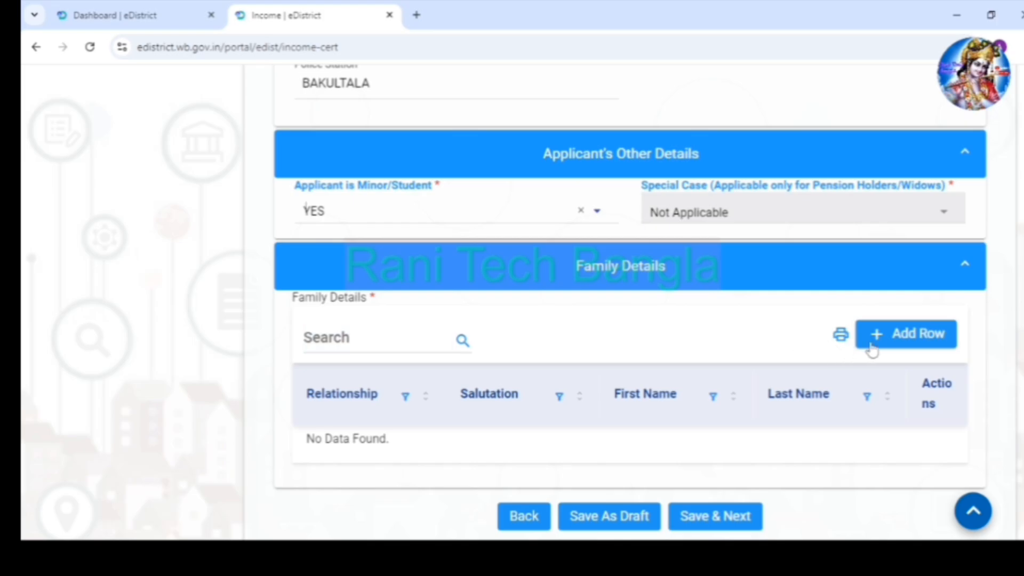
- Add a Father guardian row to Family Details with salutation Mr. and the guardian's full name
left_click(902, 336)
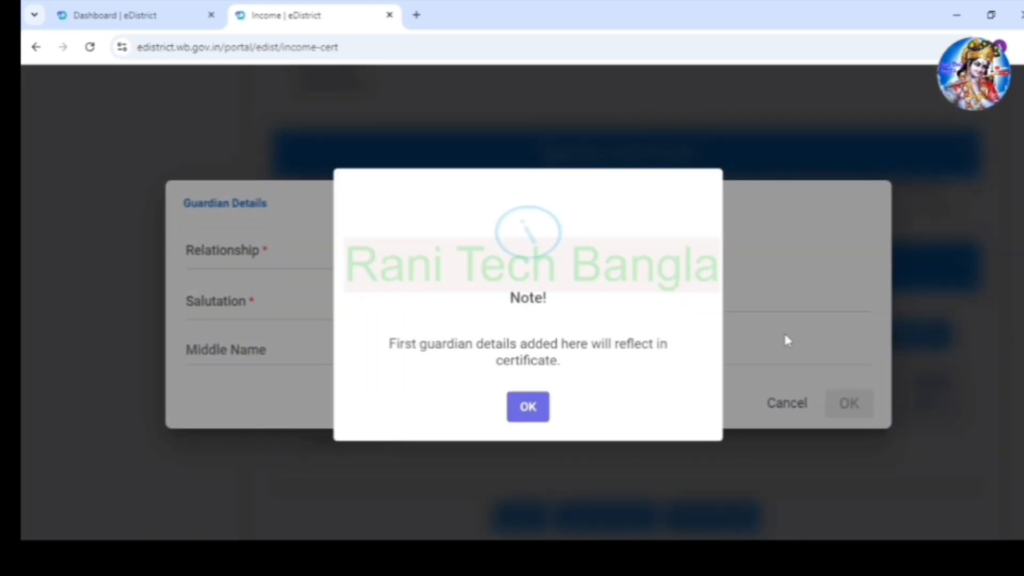
left_click(528, 405)
left_click(263, 266)
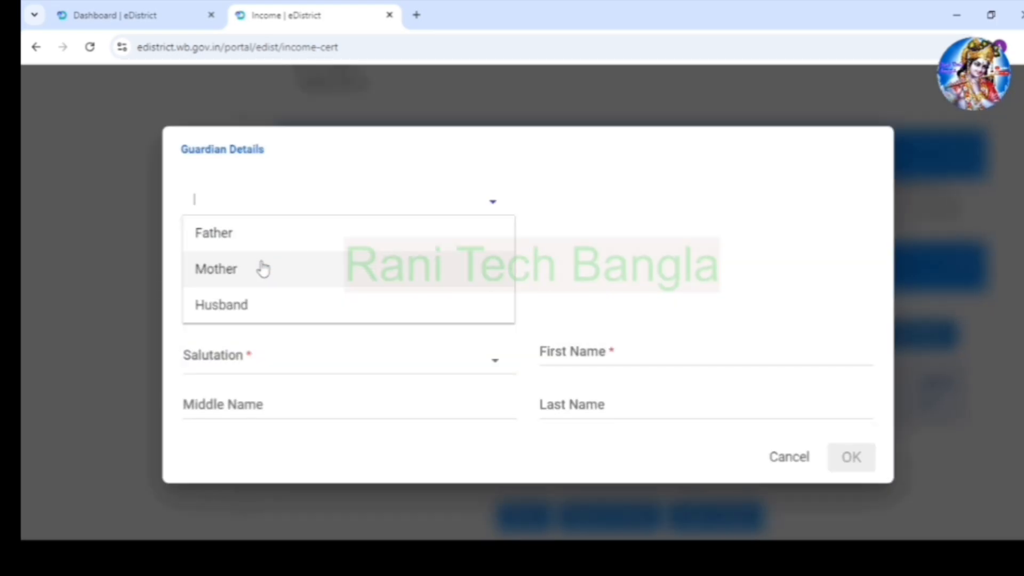
left_click(256, 233)
left_click(256, 306)
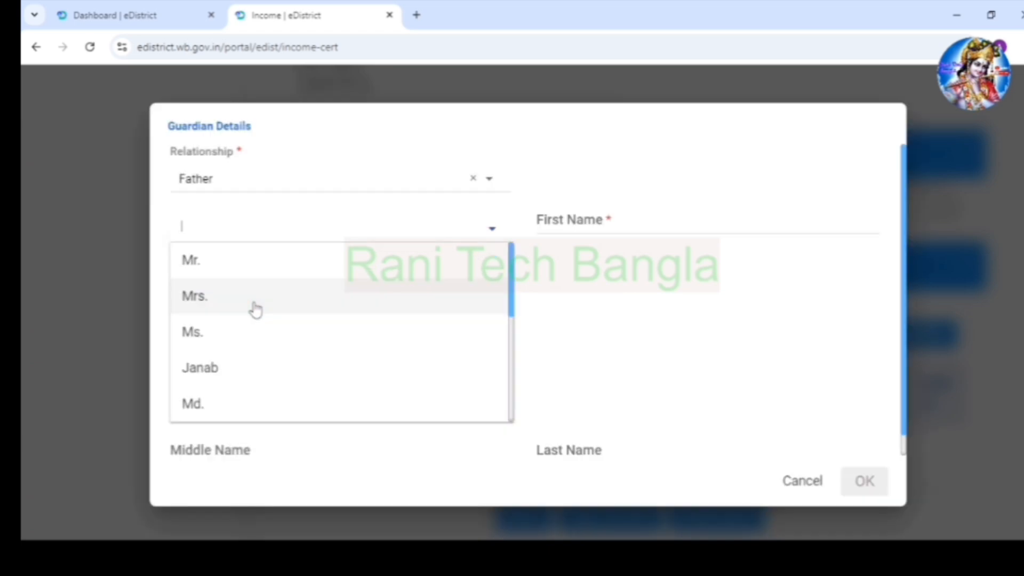
left_click(219, 267)
left_click(613, 300)
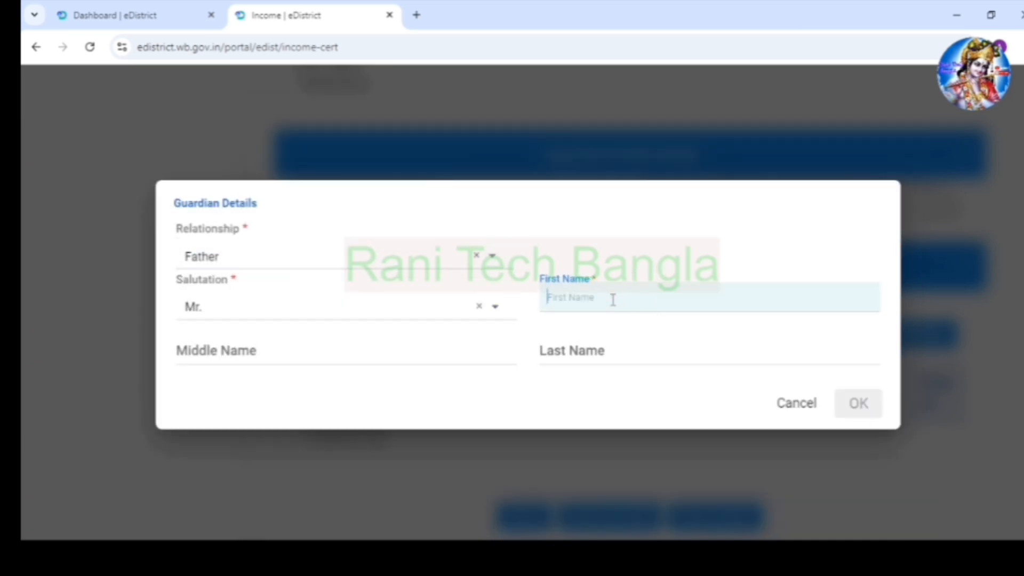
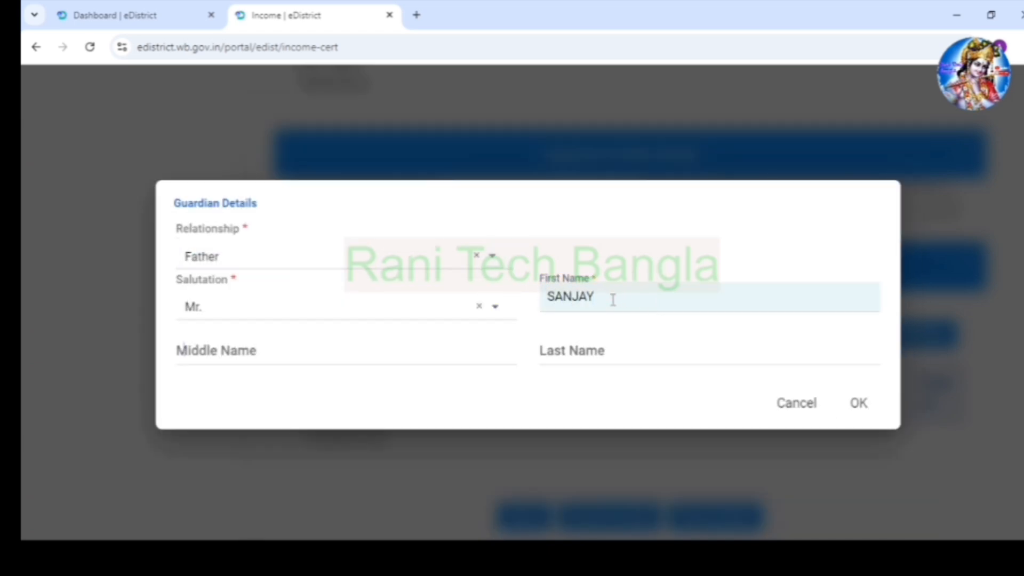
key("Tab")
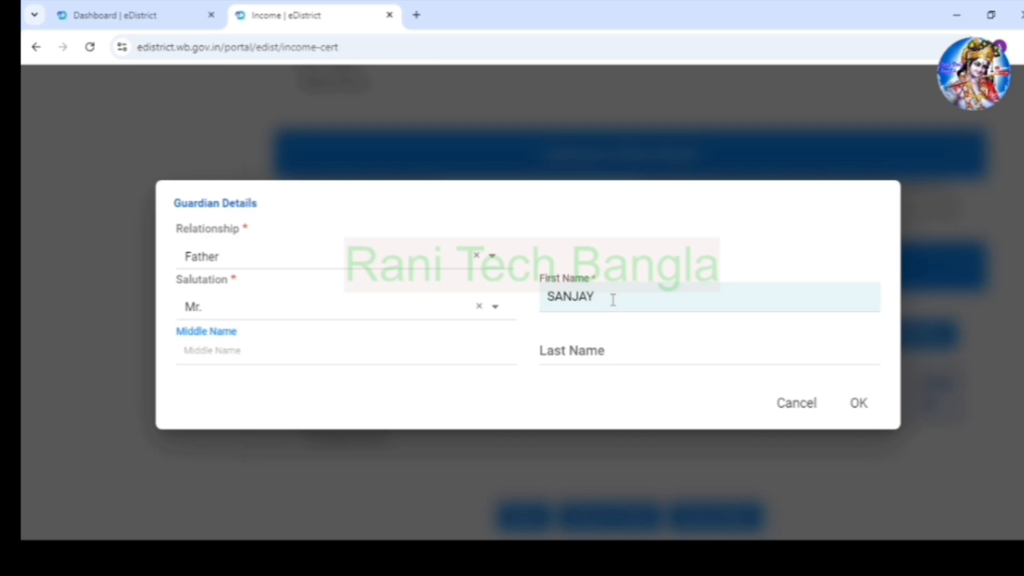
key("Tab")
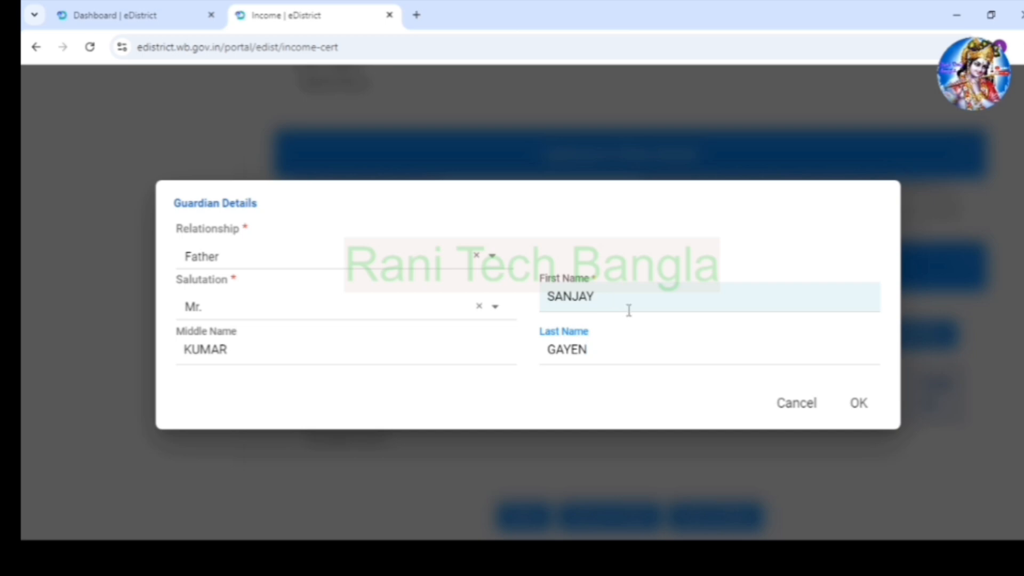
left_click(860, 404)
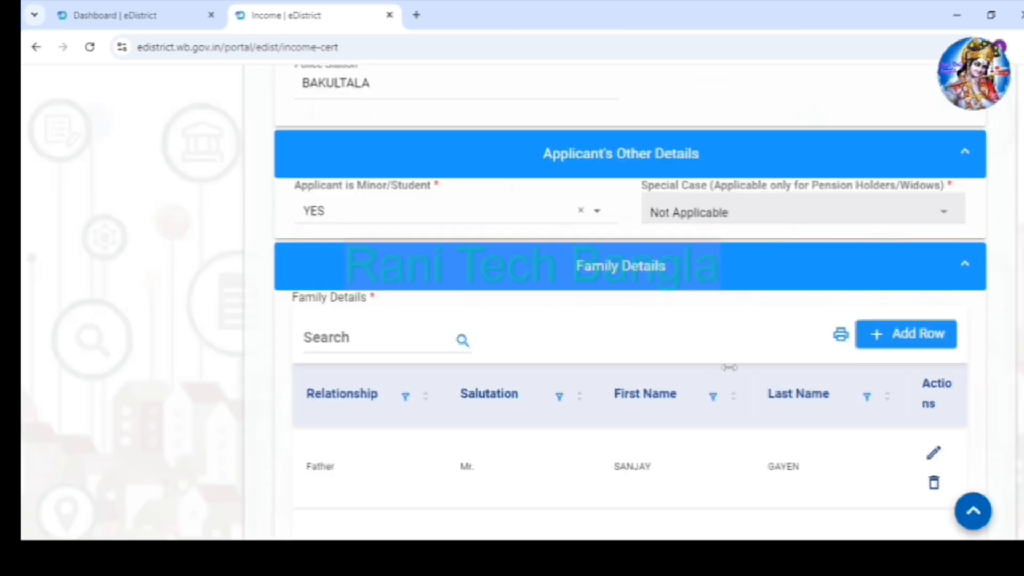
- Save the address and family details and proceed to step 3/3 Income Details
scroll(714, 368, "down", 2)
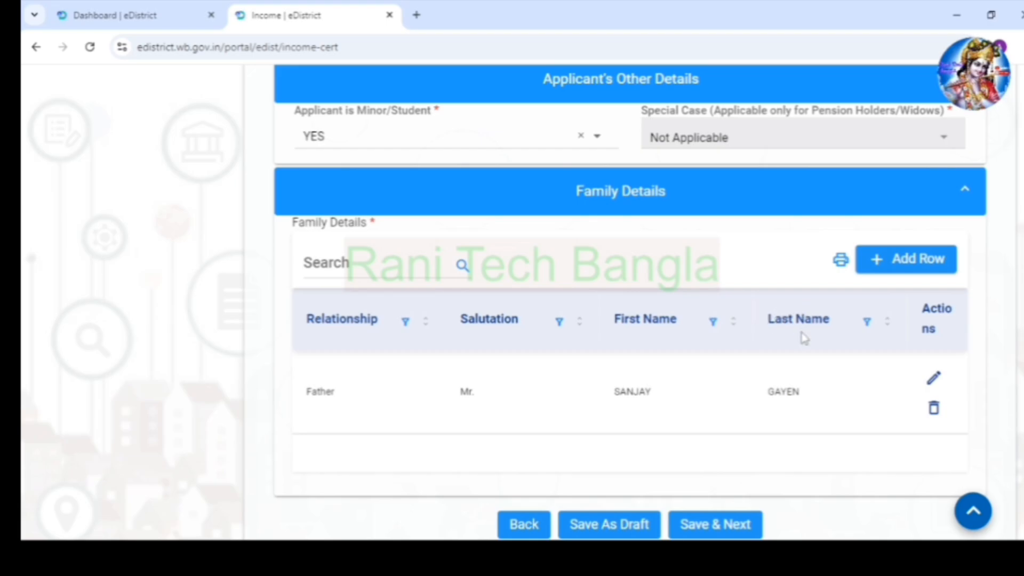
scroll(853, 341, "up", 2)
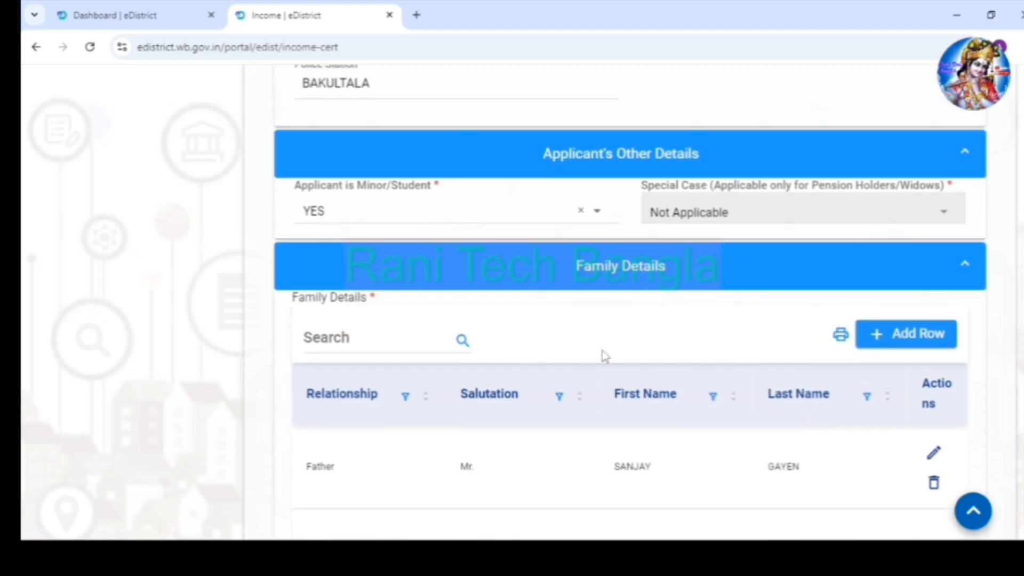
scroll(659, 434, "down", 5)
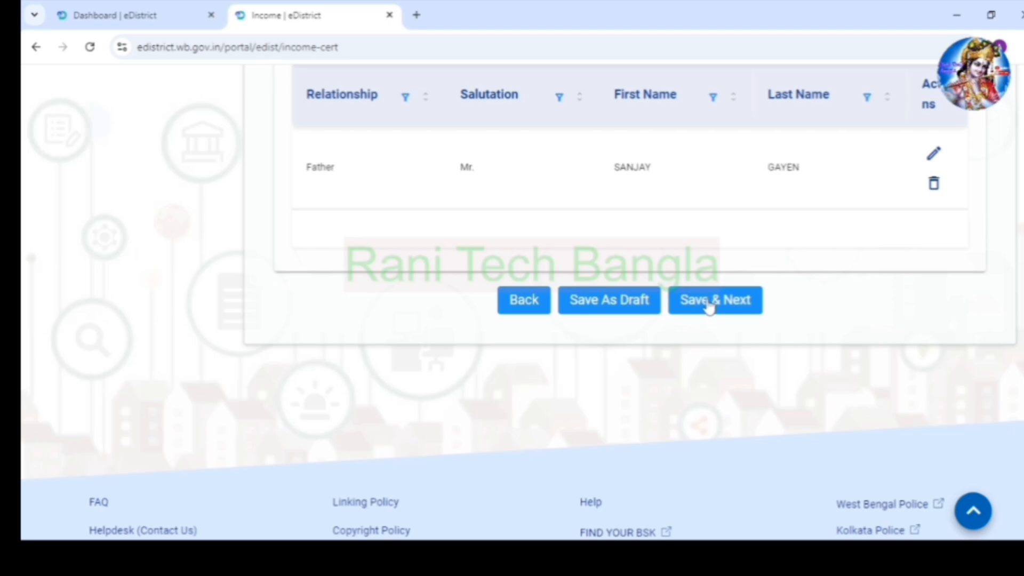
left_click(709, 301)
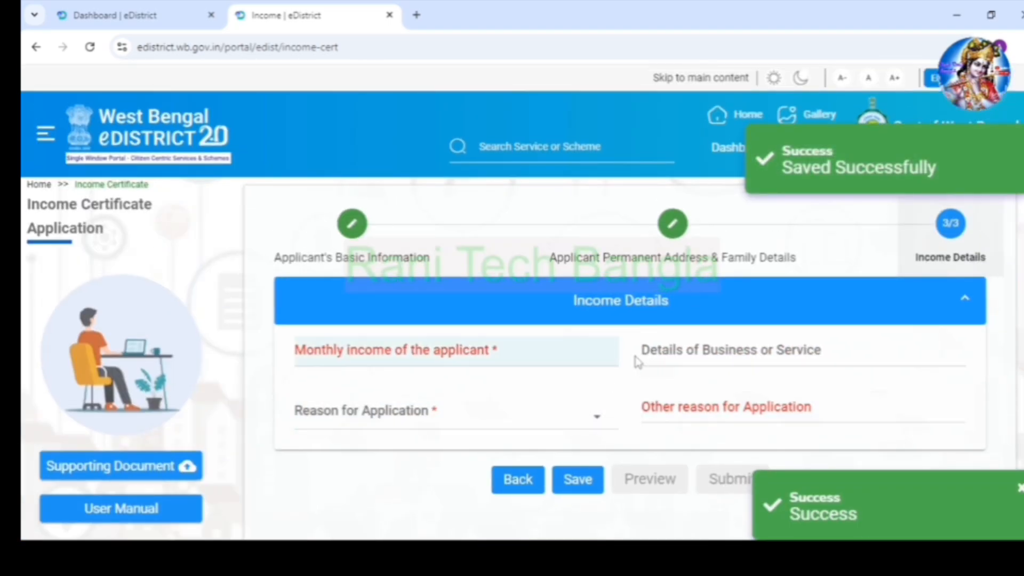
- Set Reason for Application to Other with 'FOR STUDEN SCHOLARSHIP' and save the income details
left_click(426, 420)
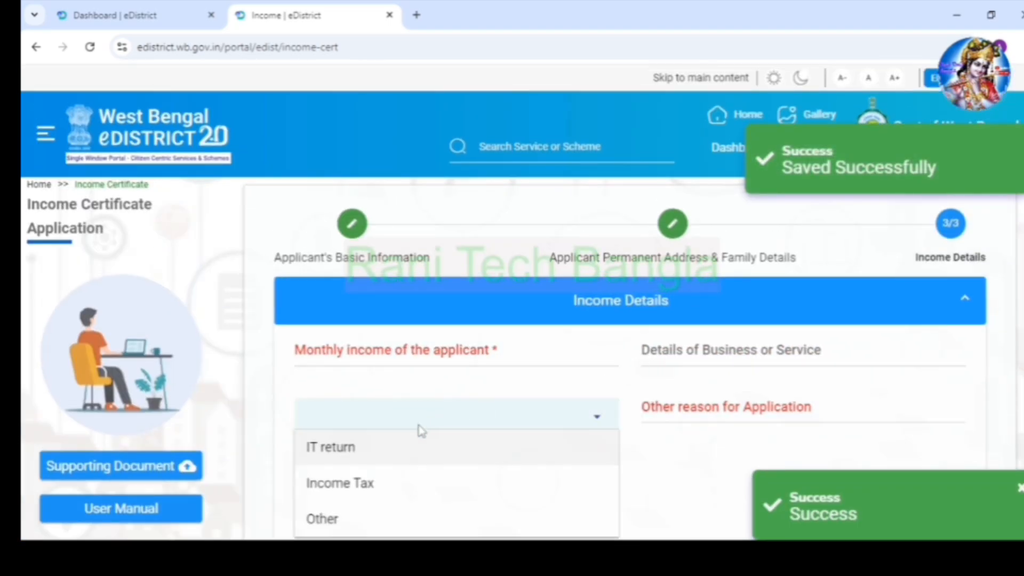
left_click(377, 528)
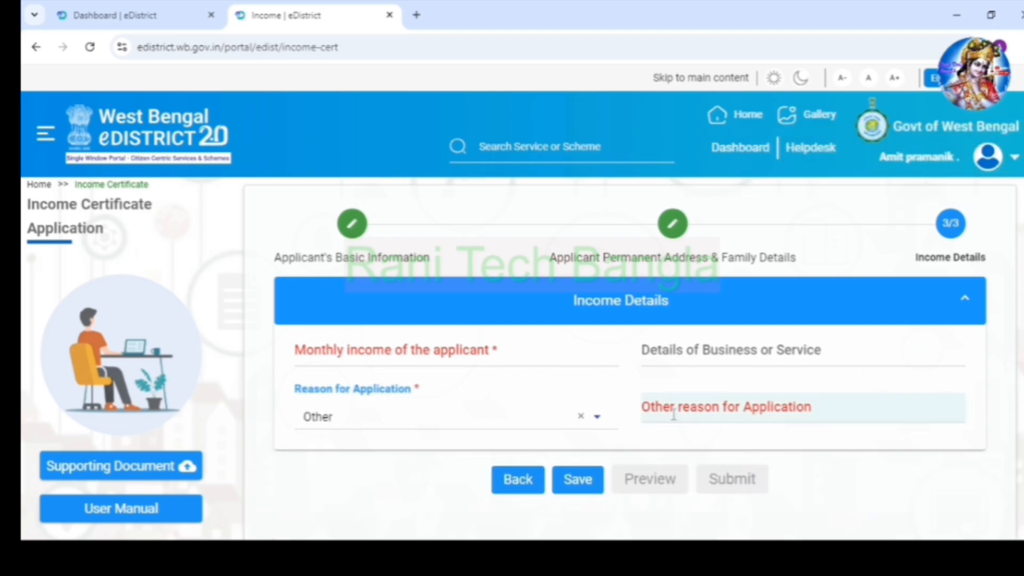
left_click(674, 415)
type("FOR STUDEN SCHOLARSHIP")
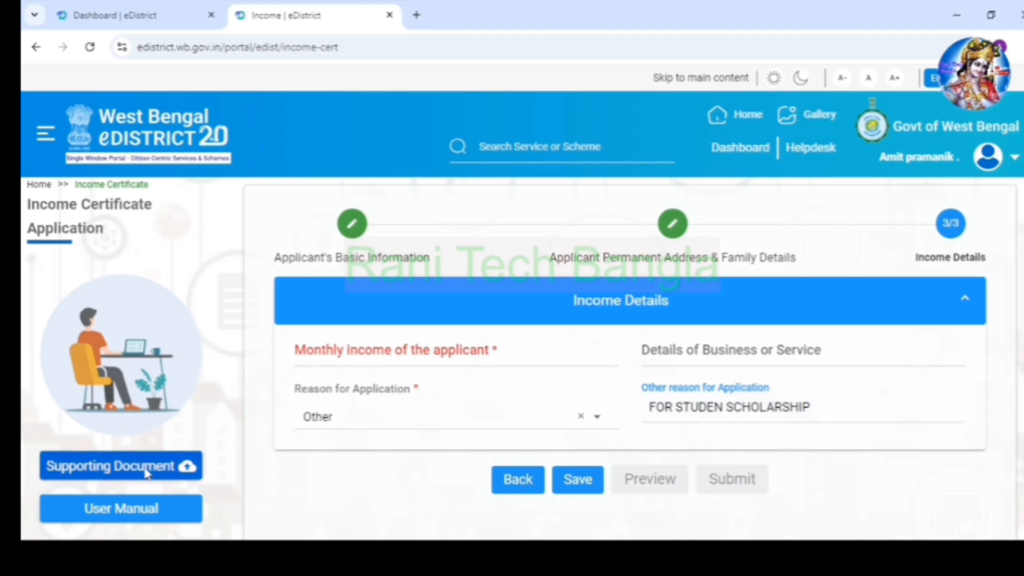
left_click(579, 482)
scroll(565, 488, "down", 1)
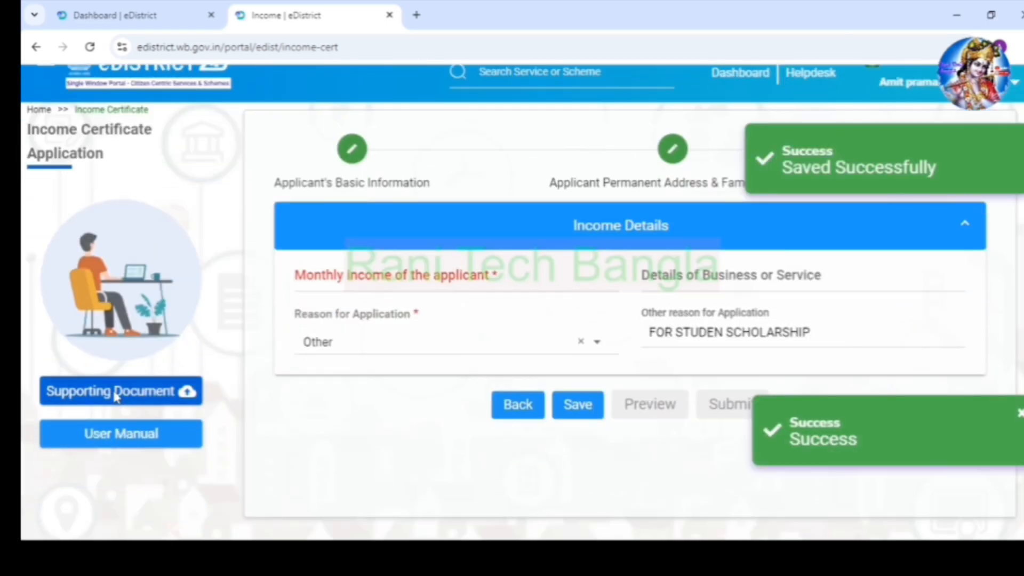
- Upload the Aadhaar image as the Residential Proof supporting document
left_click(98, 393)
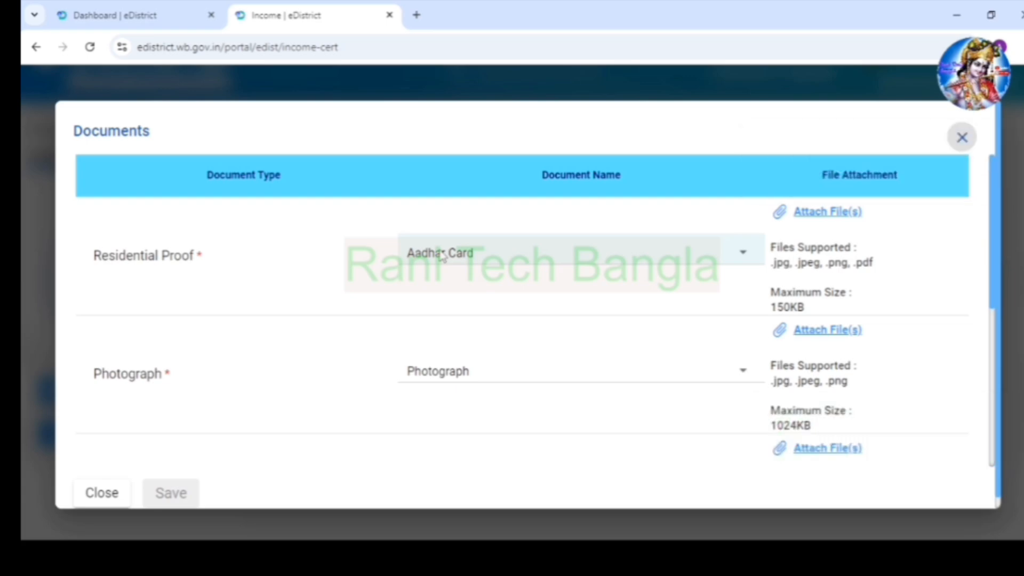
left_click(824, 209)
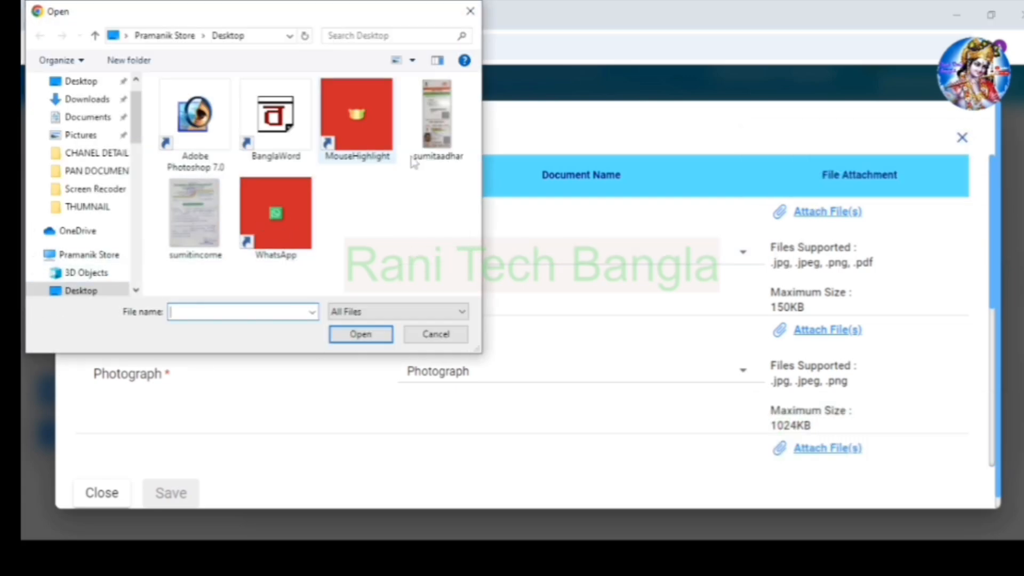
left_click(436, 133)
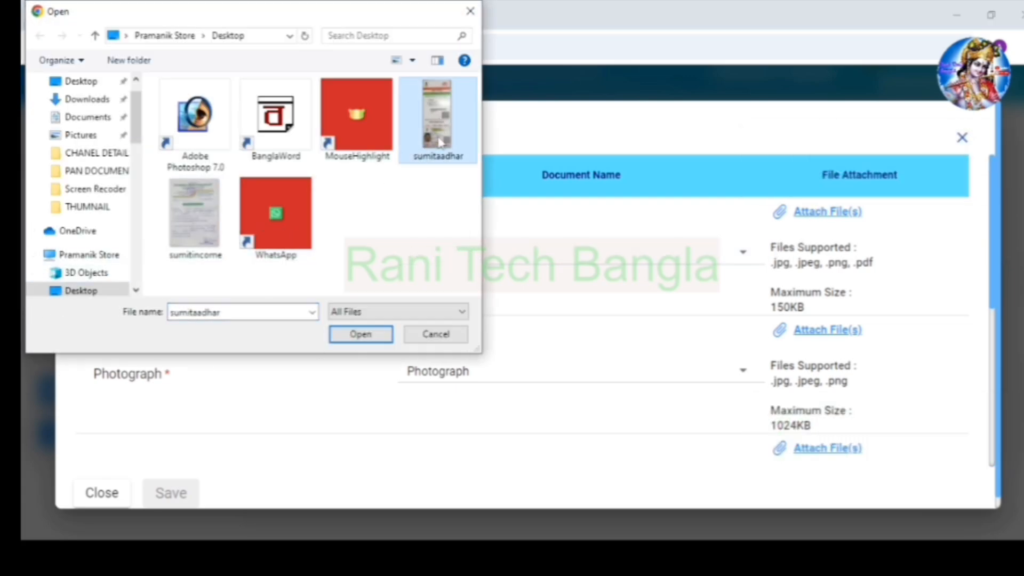
left_click(361, 334)
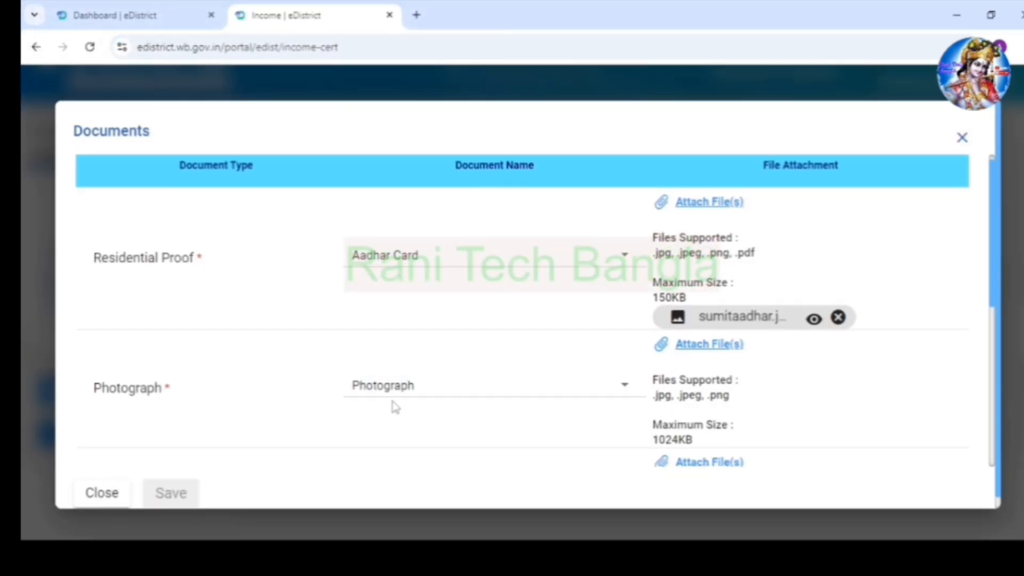
- Try attaching the income document image as income proof, then close the supporting documents form
scroll(395, 408, "down", 1)
scroll(557, 416, "down", 1)
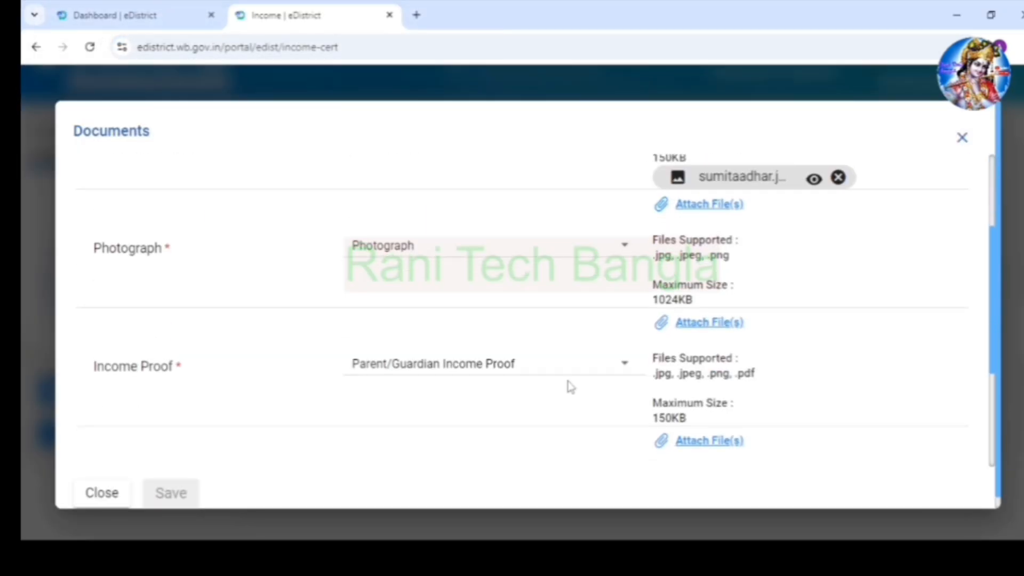
left_click(716, 327)
left_click(195, 218)
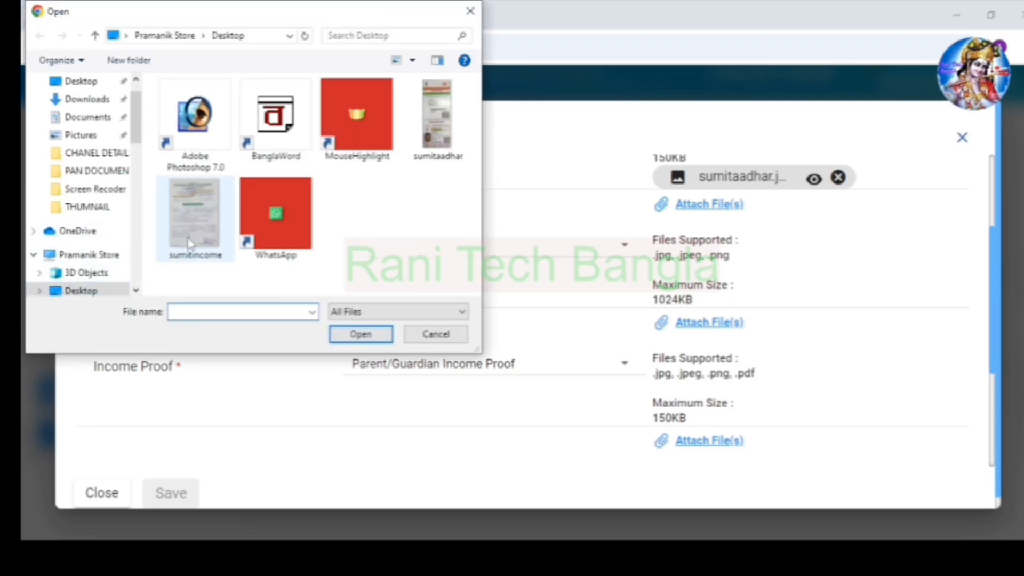
left_click(349, 337)
scroll(635, 461, "down", 3)
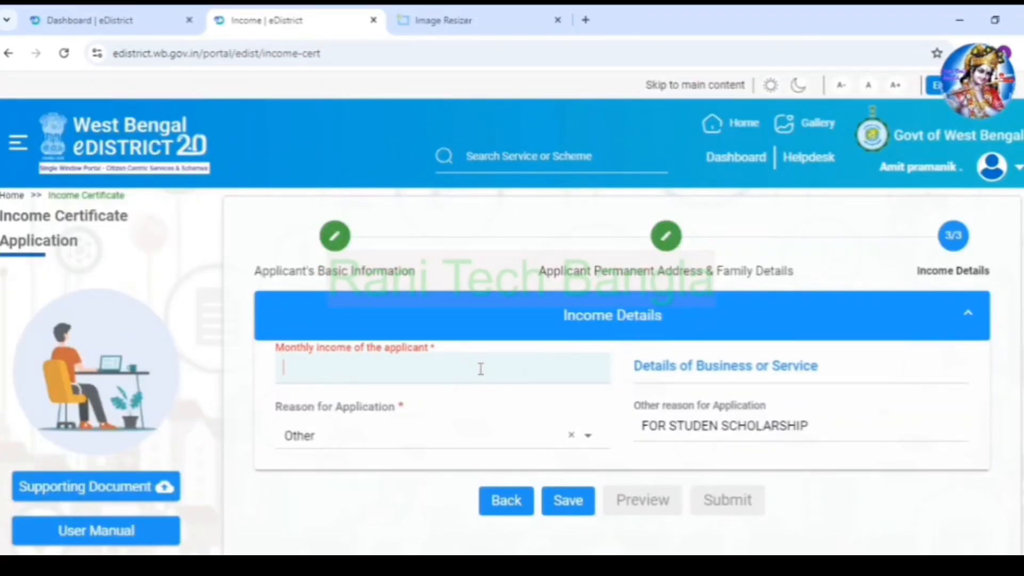
left_click(480, 366)
- Enter a monthly income of 5000 and save the income details
left_click(520, 421)
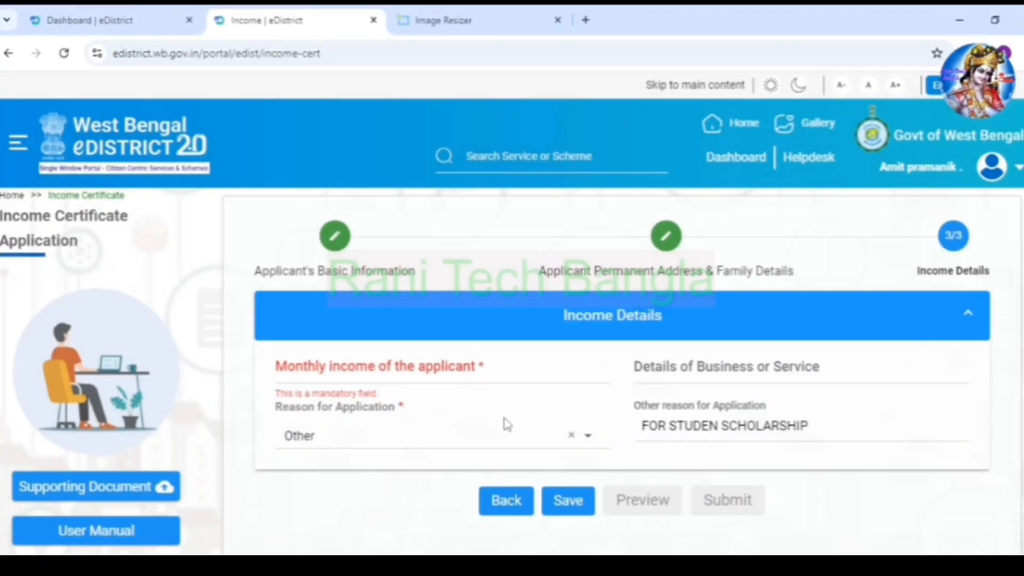
left_click(434, 373)
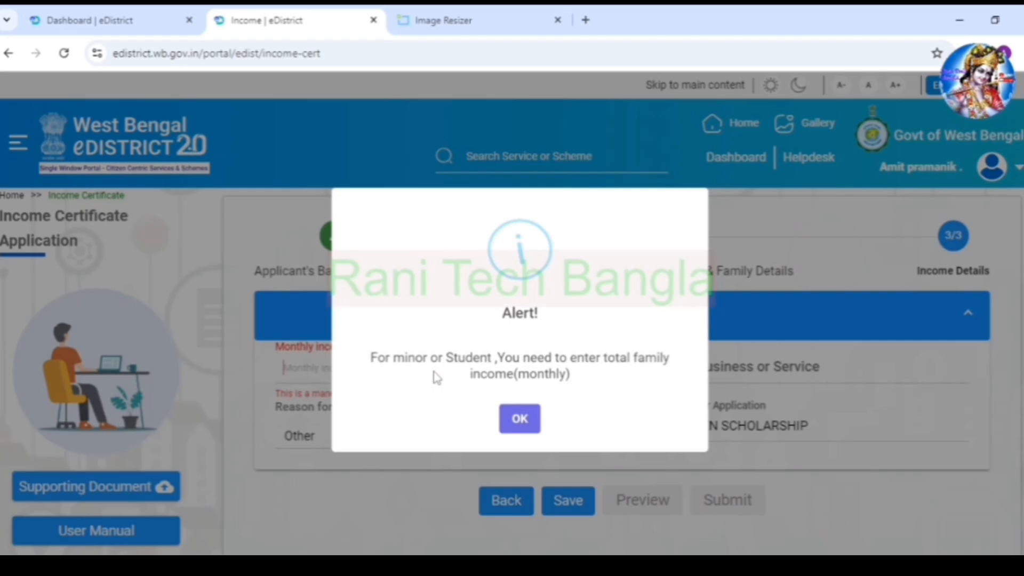
left_click(520, 423)
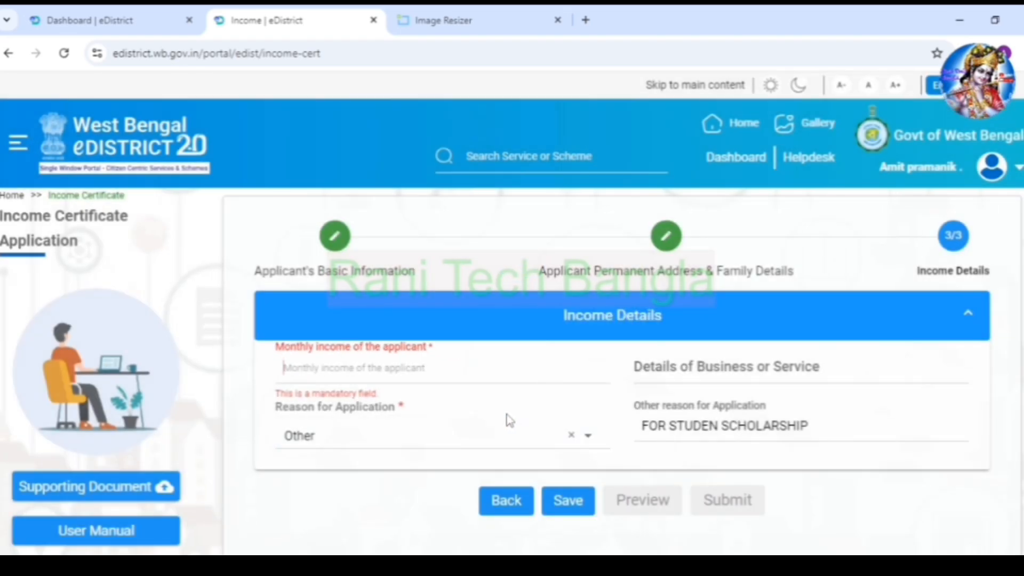
type("5000")
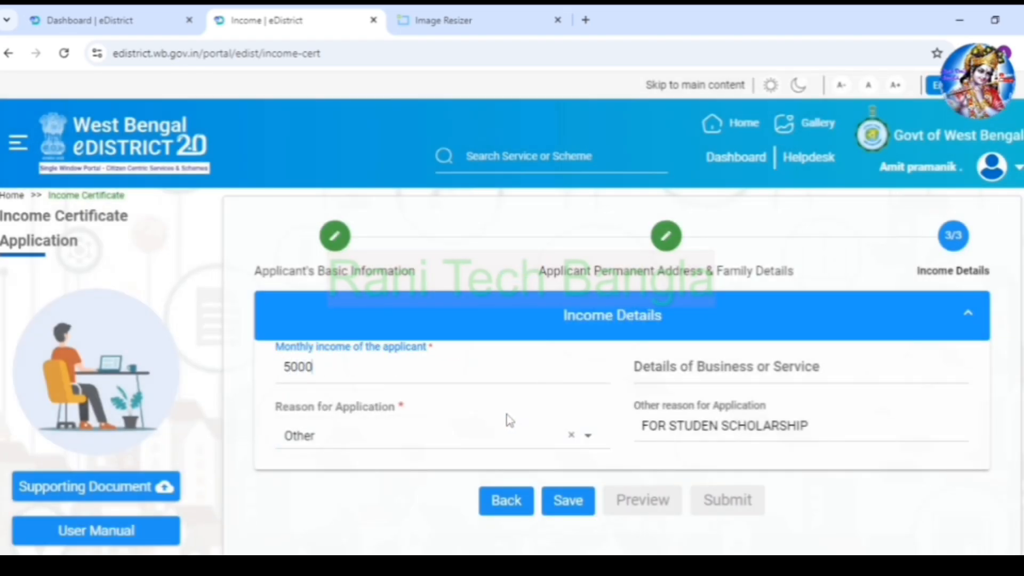
left_click(703, 355)
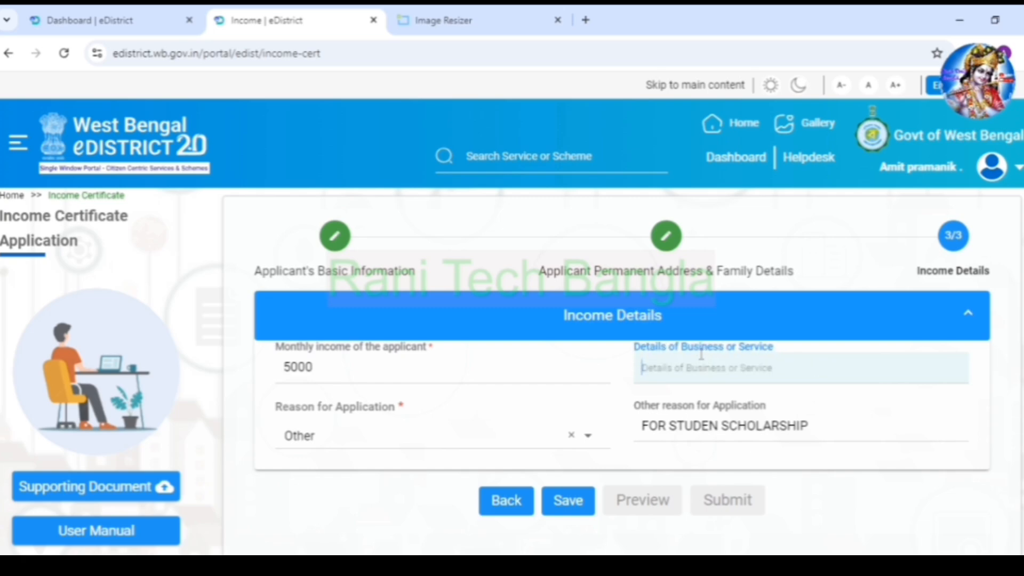
left_click(566, 501)
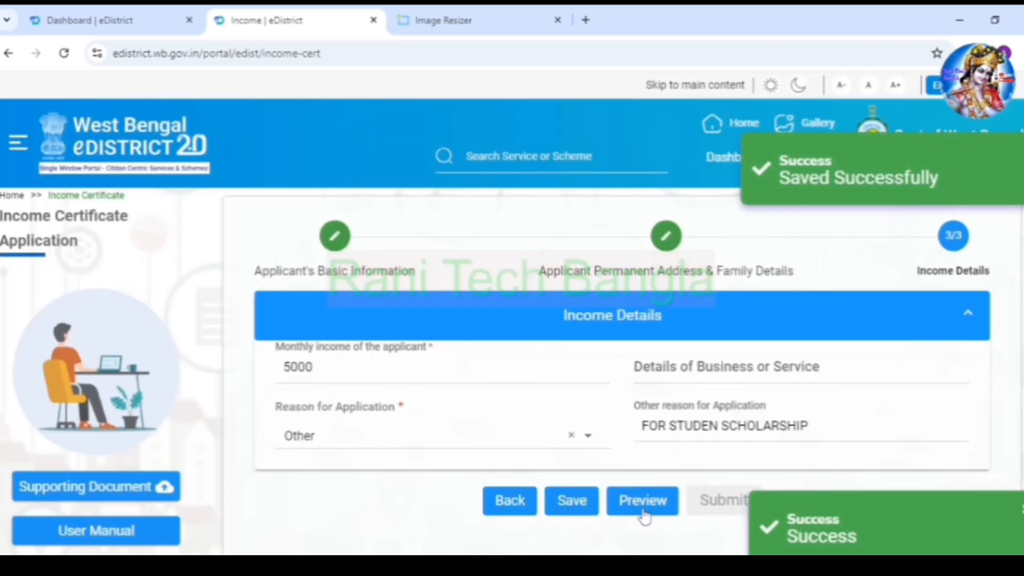
- Review the two-page application preview and close it
left_click(642, 506)
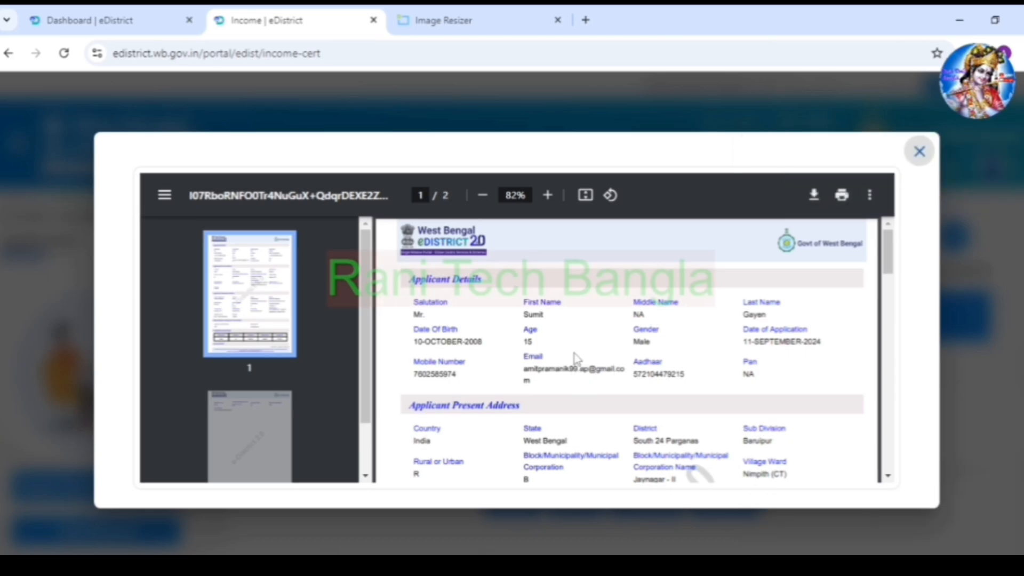
scroll(644, 343, "down", 10)
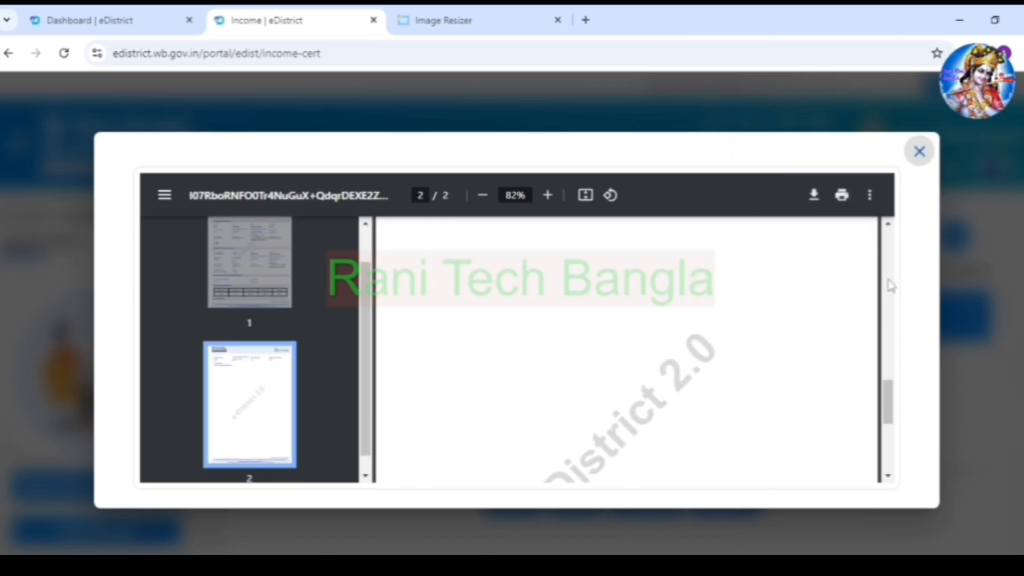
left_click(919, 151)
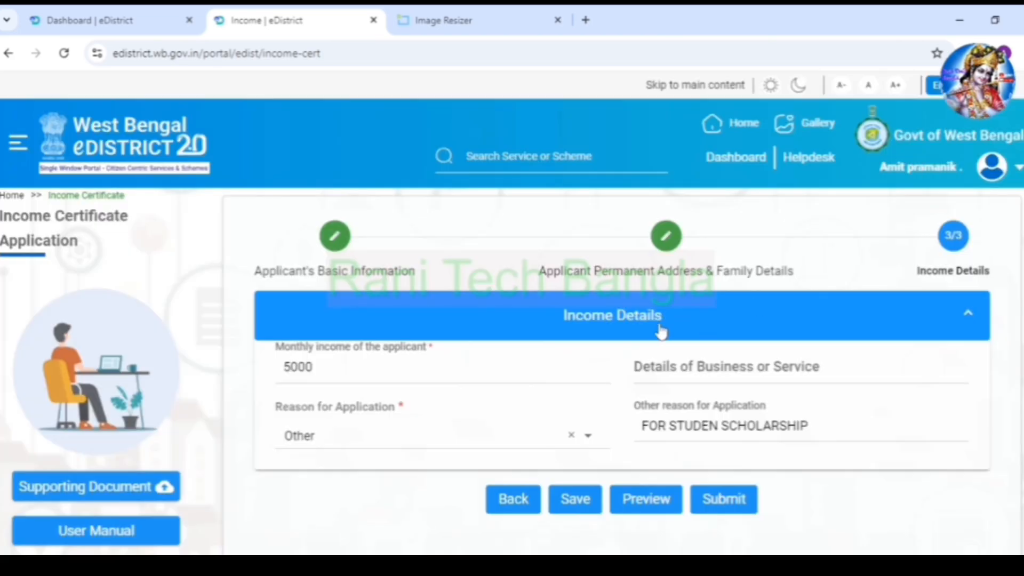
- Submit the application, save the acknowledgement PDF to the desktop, and open it
left_click(730, 497)
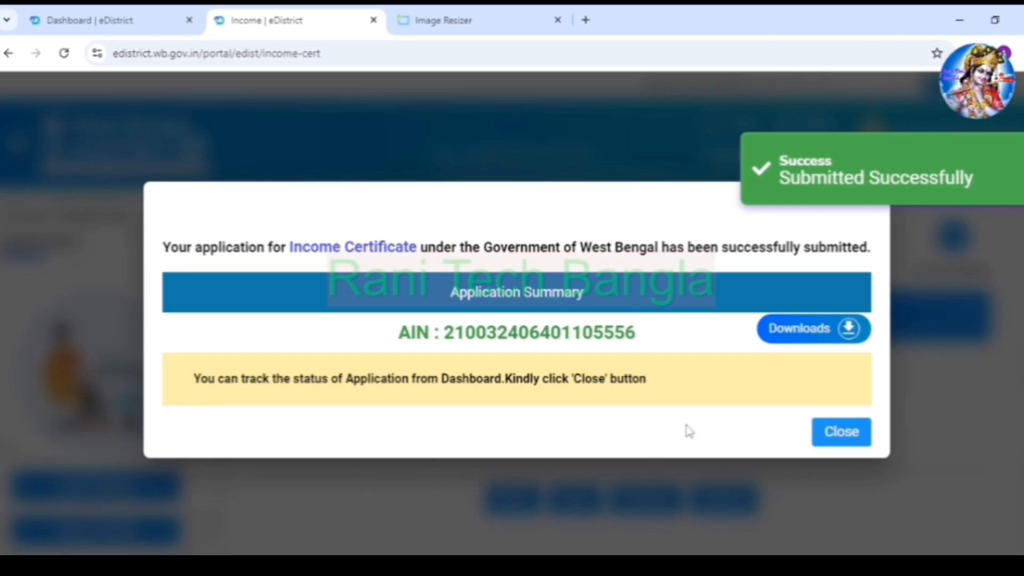
left_click(813, 330)
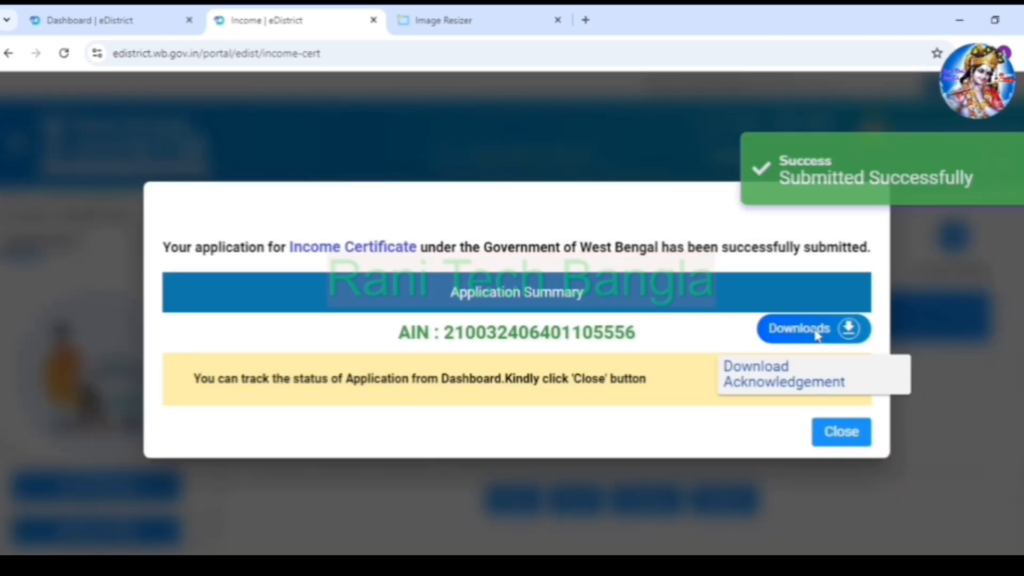
left_click(784, 374)
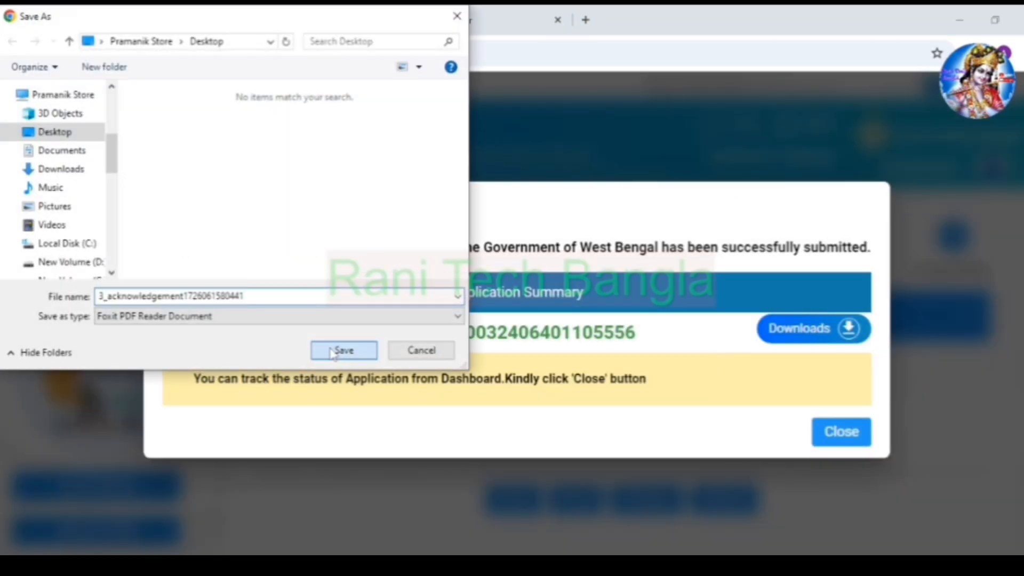
left_click(340, 348)
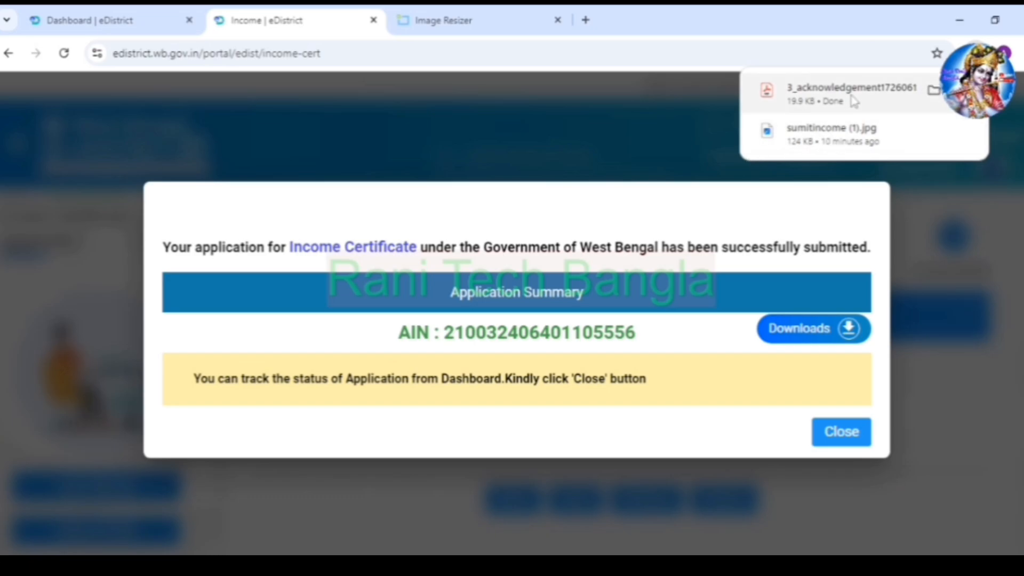
left_click(848, 102)
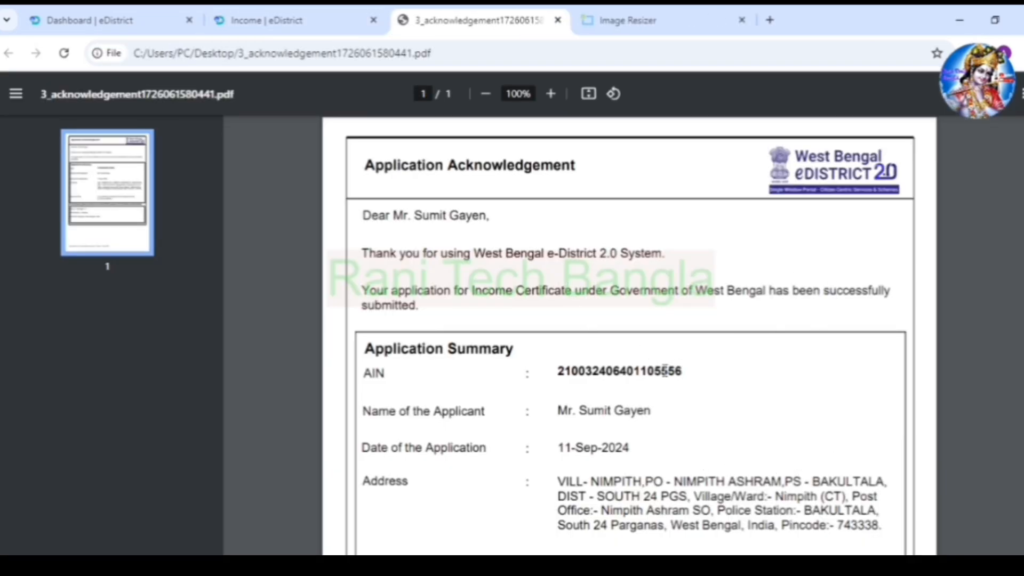
left_click(312, 24)
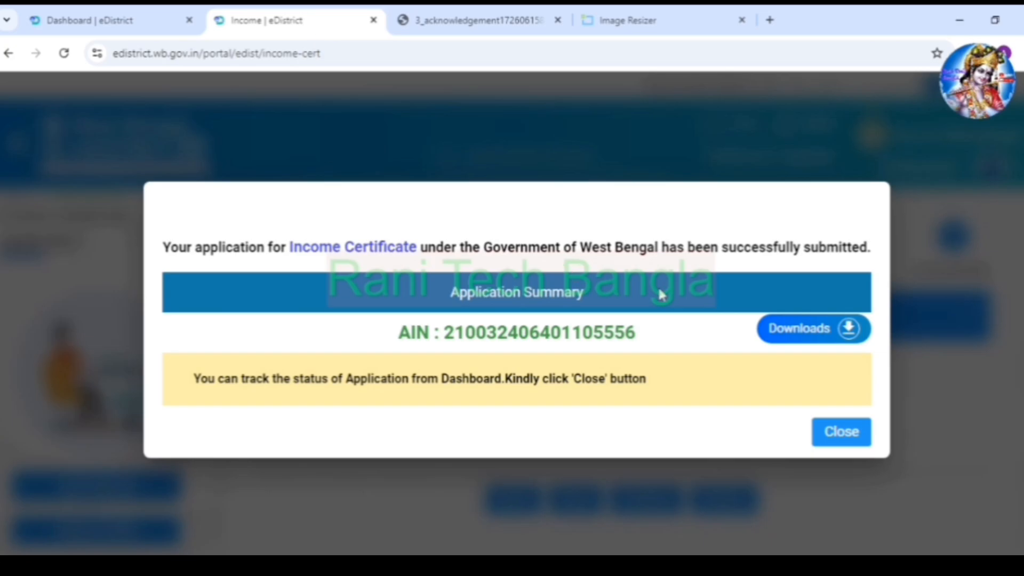
- Close the submission summary to see the new Income Certificate application In Progress on the dashboard
left_click(822, 440)
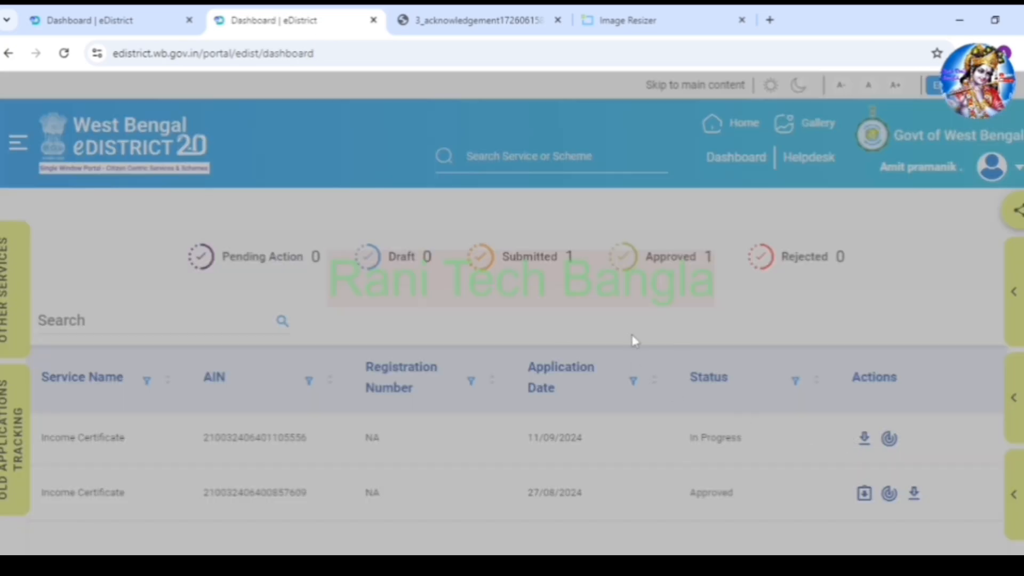